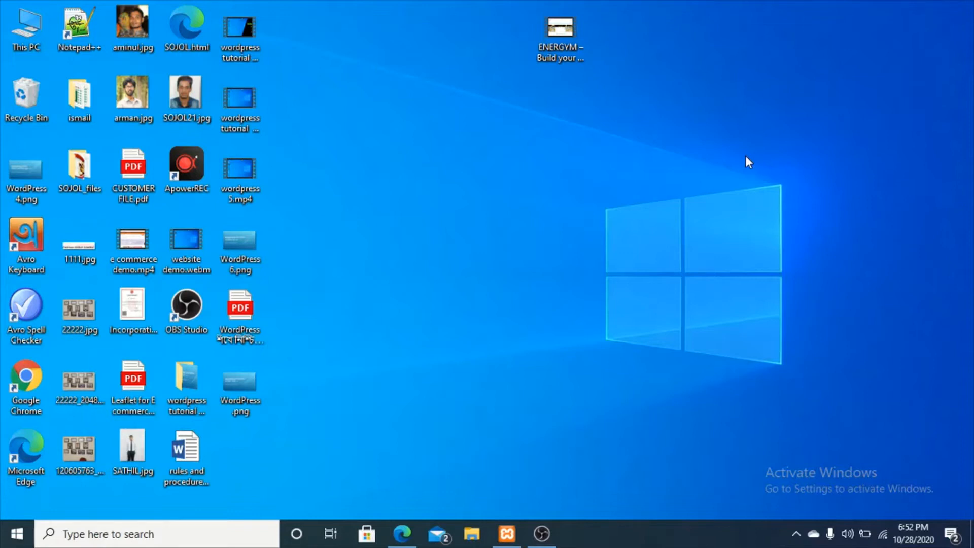
Switch to Microsoft Edge and look over the Academics page open in the Elementor editor
left_click(400, 532)
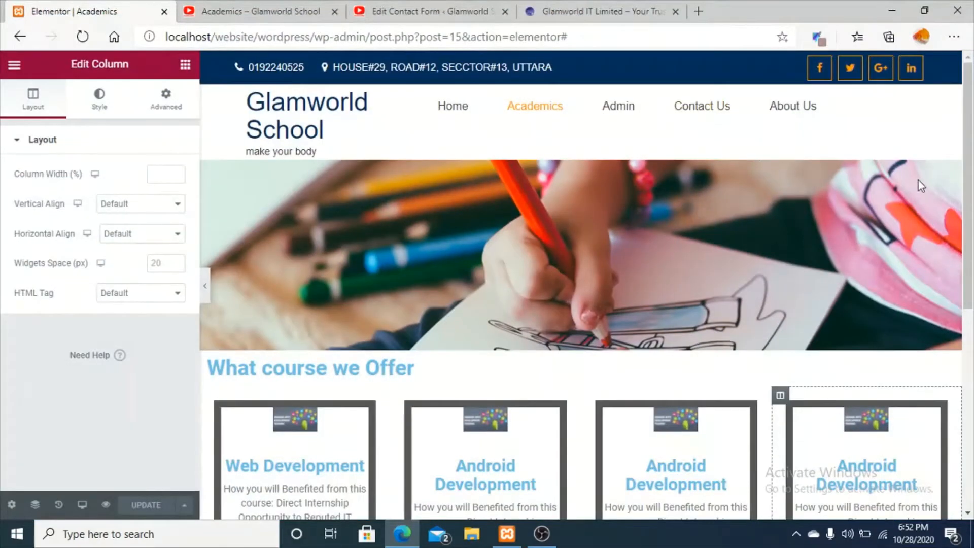
left_click_drag(969, 178, 972, 65)
left_click(892, 10)
Browse to the local site's installation folder at C:\xampp\htdocs\website\wordpress in File Explorer and view its files
double_click(25, 27)
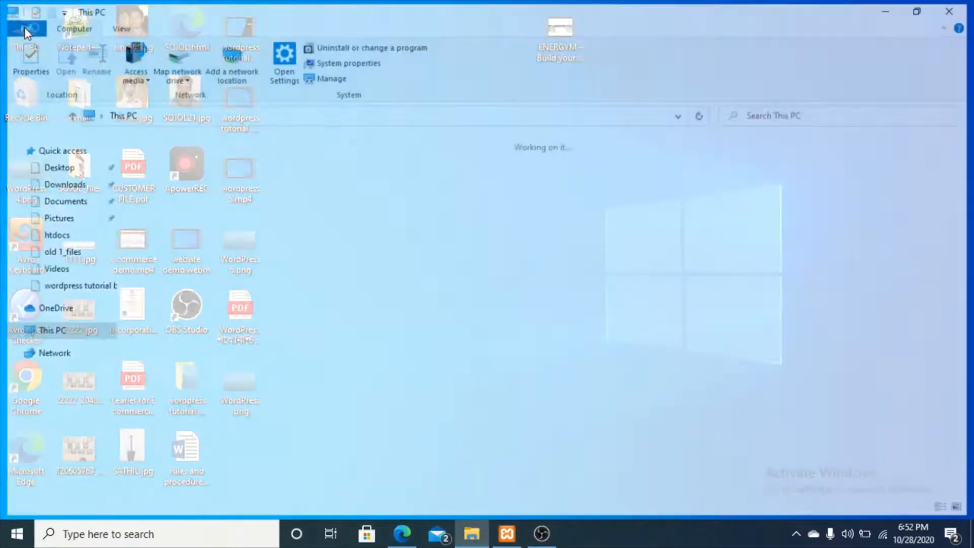
left_click(221, 275)
double_click(221, 275)
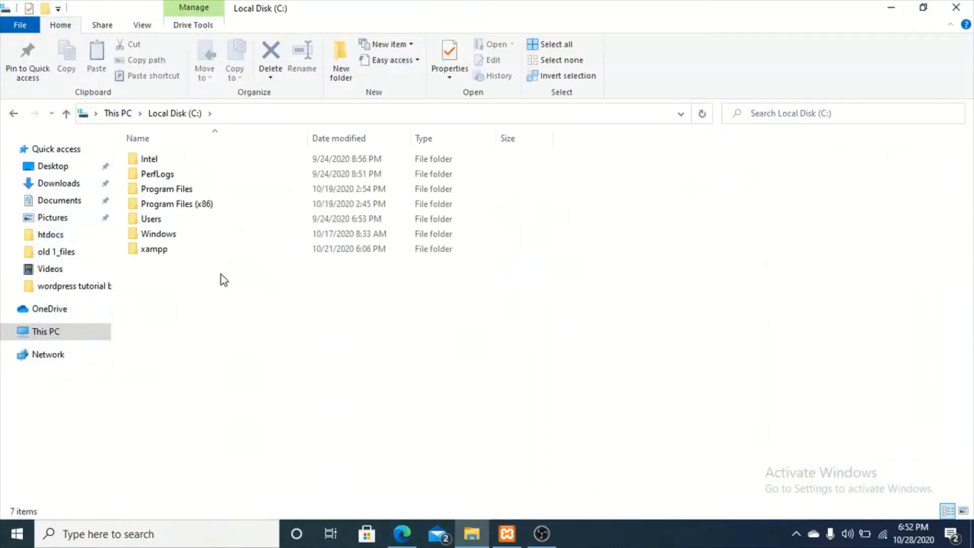
double_click(248, 248)
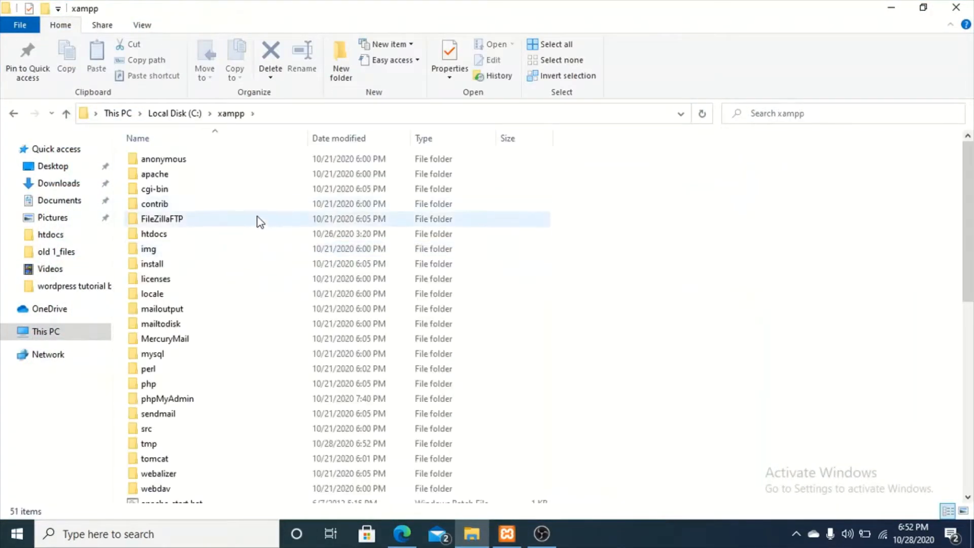
double_click(248, 234)
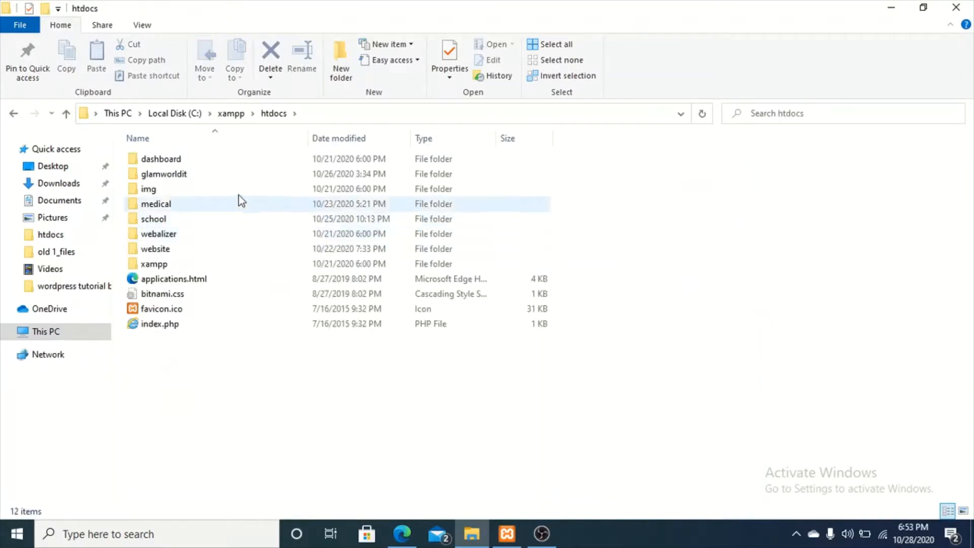
double_click(233, 249)
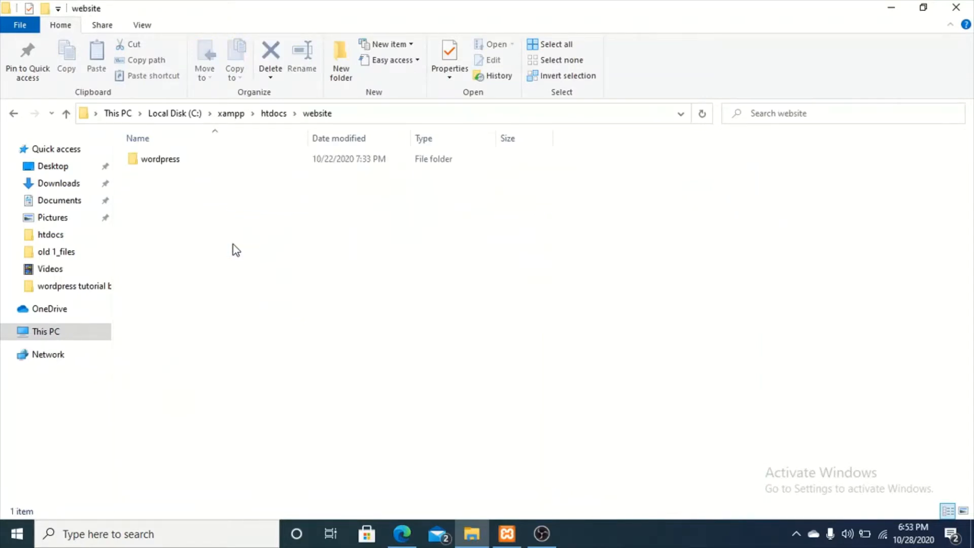
double_click(320, 159)
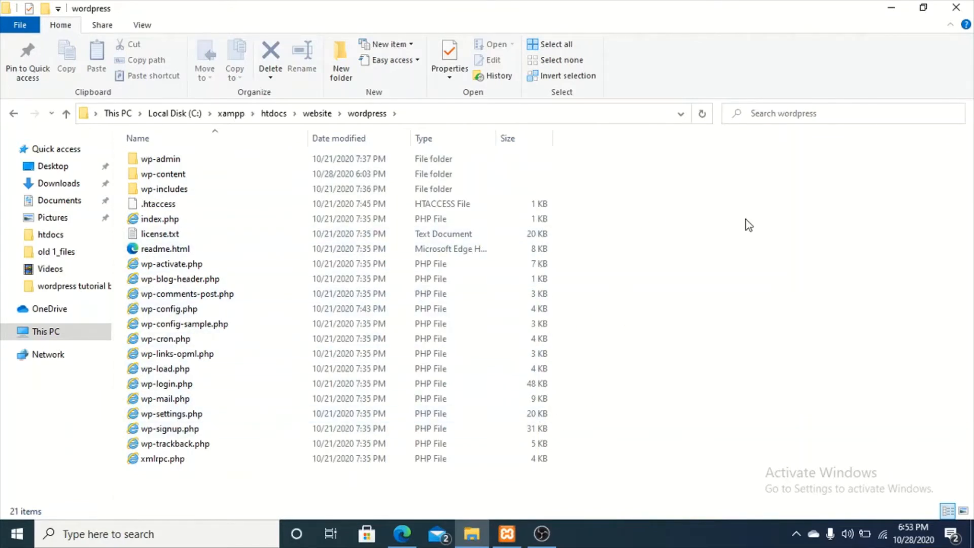
left_click(890, 11)
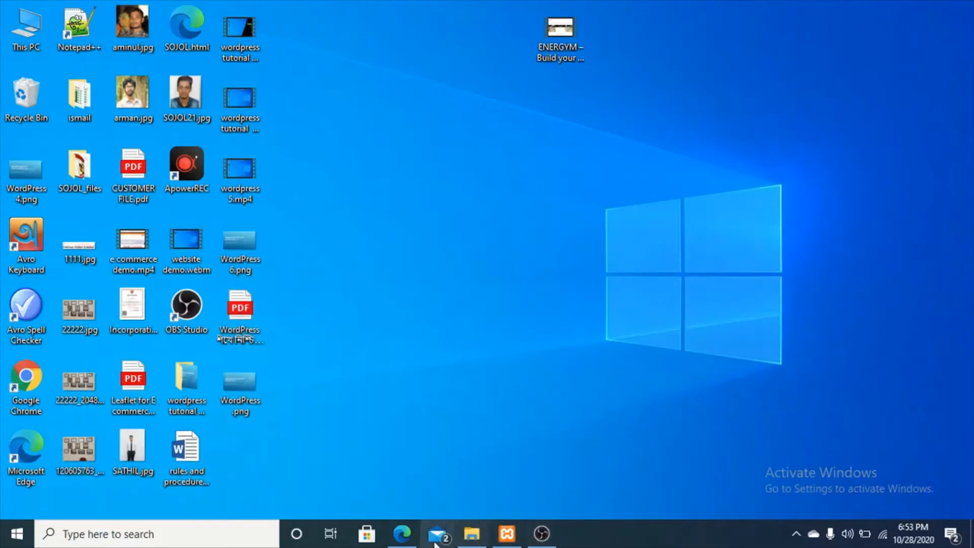
Switch to Microsoft Edge and shorten the published Academics page's address to localhost/website/wordpress/
left_click(389, 536)
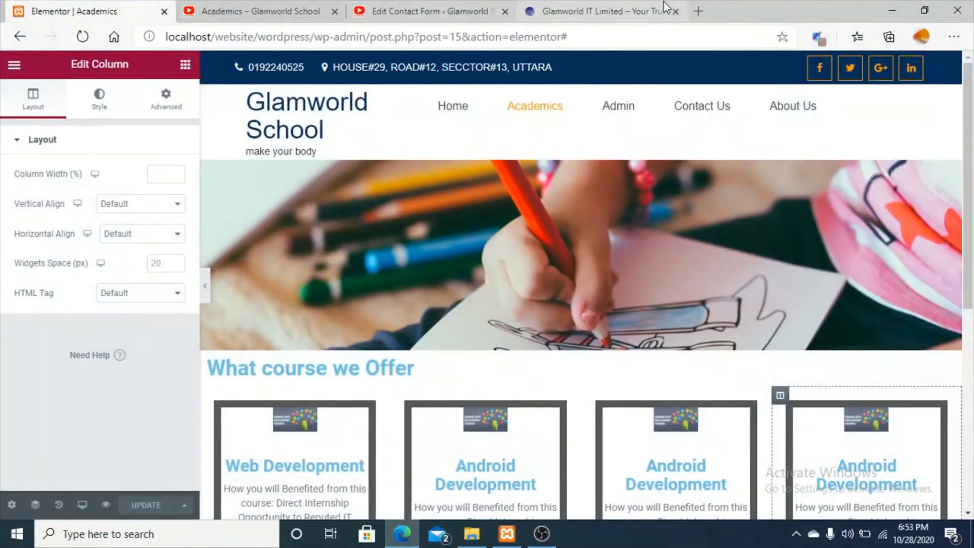
left_click(311, 2)
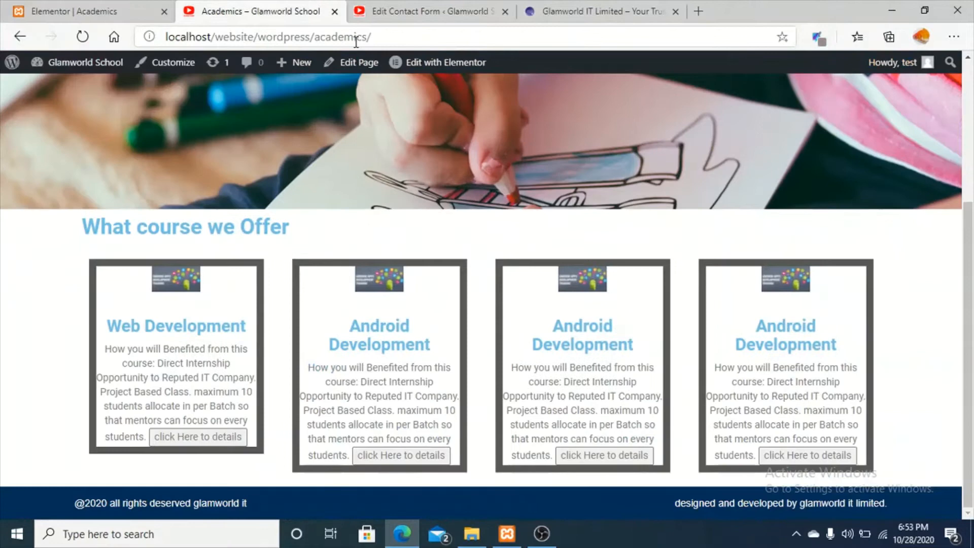
left_click(385, 29)
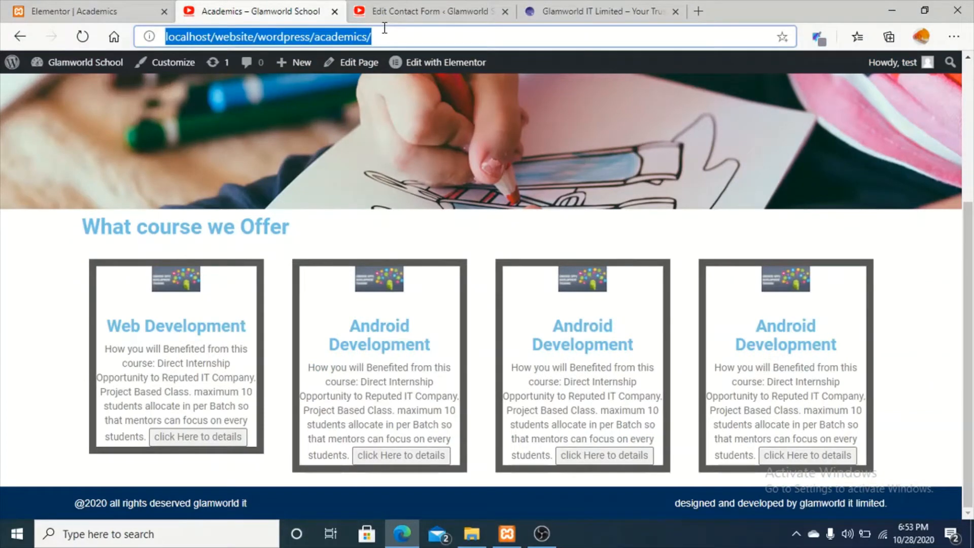
left_click(389, 37)
left_click_drag(389, 37, 315, 44)
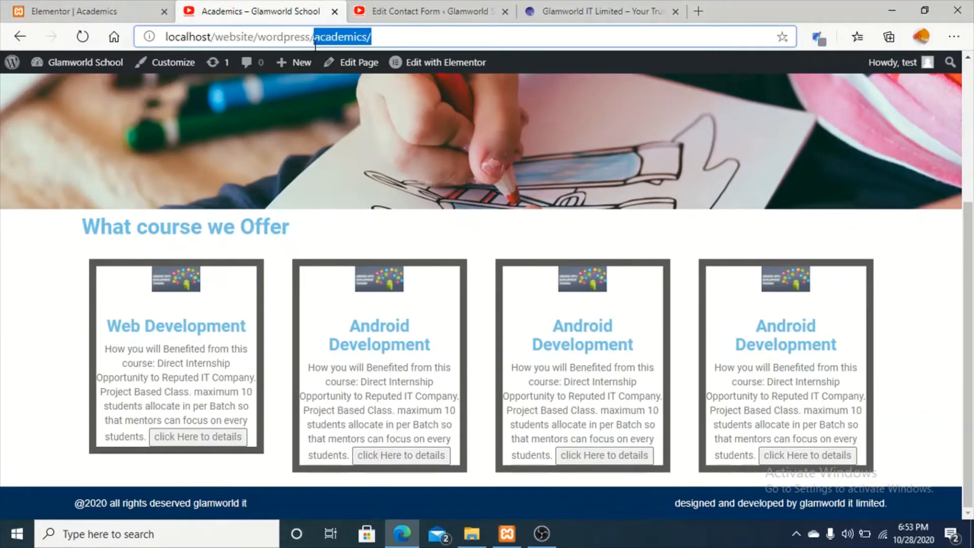
key("BackSpace")
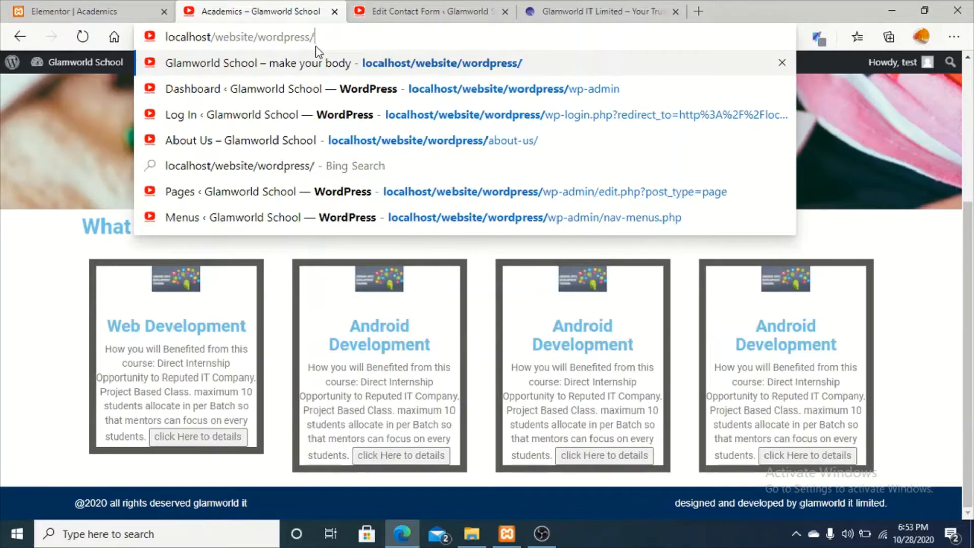
Find and open the XAMPP Control Panel through Windows search, check the Apache and MySQL modules, and minimize it
left_click(177, 537)
type("a")
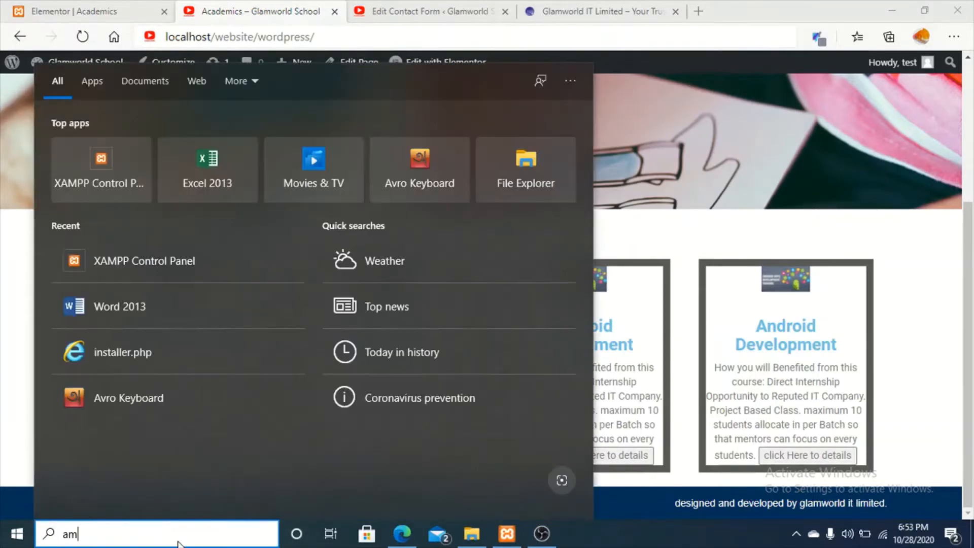
key("BackSpace")
type("x")
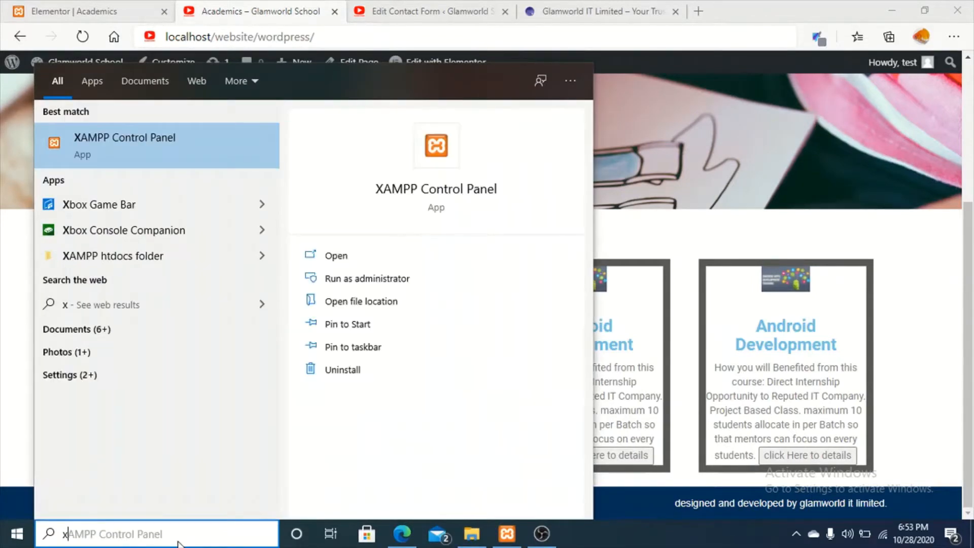
key("BackSpace")
type("xam")
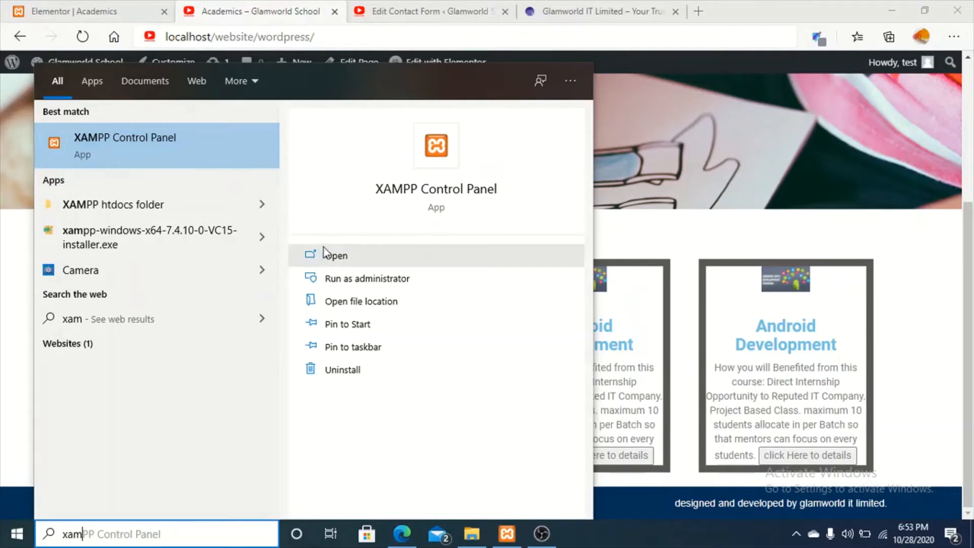
left_click(381, 255)
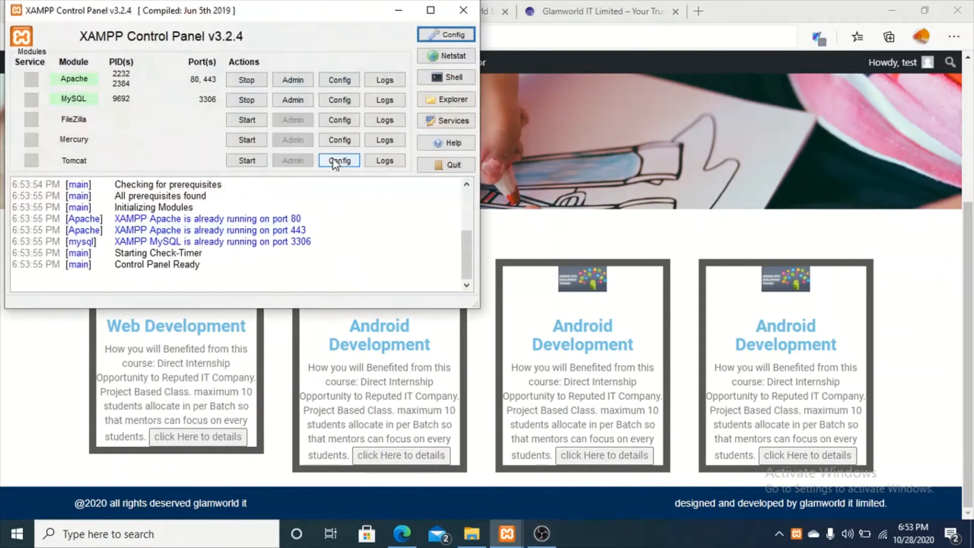
left_click(393, 8)
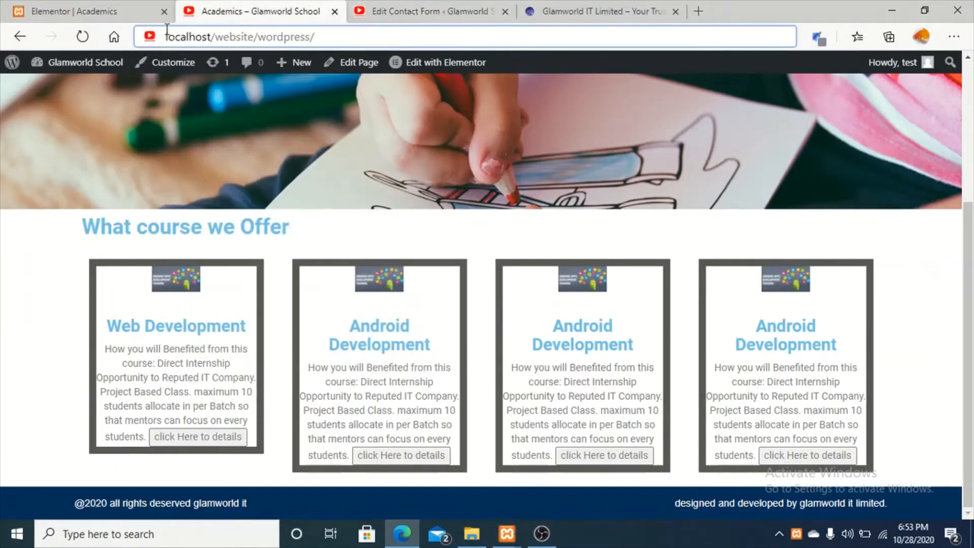
Close the Elementor editor page and load the WordPress dashboard at localhost/website/wordpress/wp-admin
left_click(164, 12)
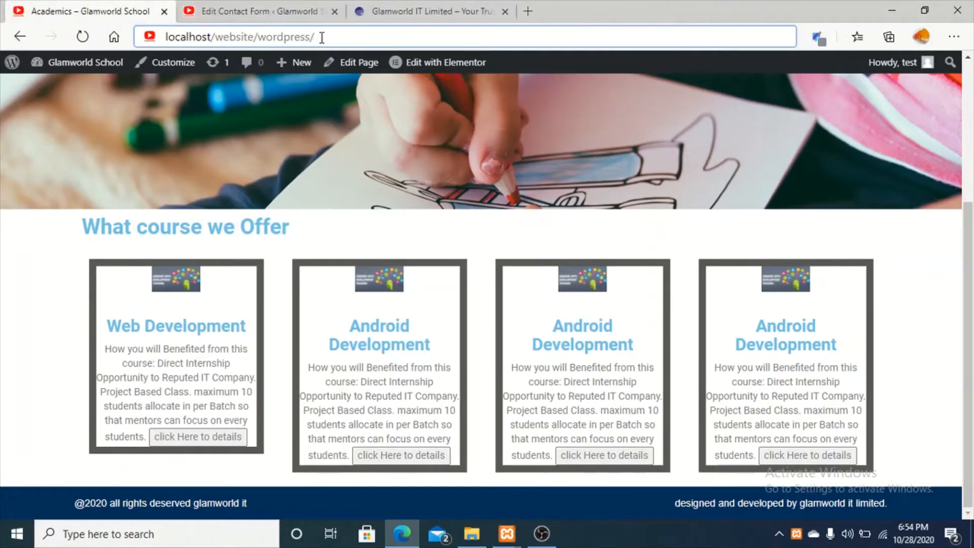
type("wp")
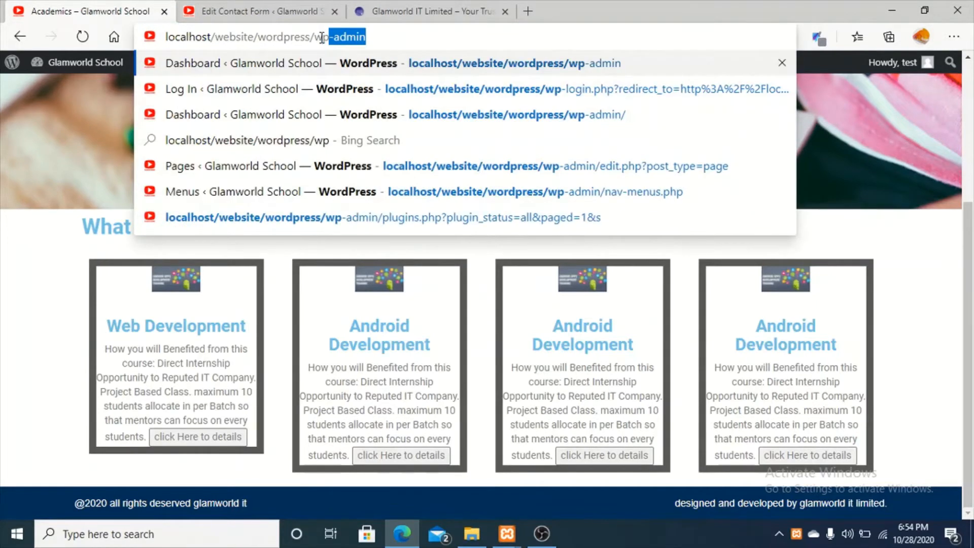
key("Return")
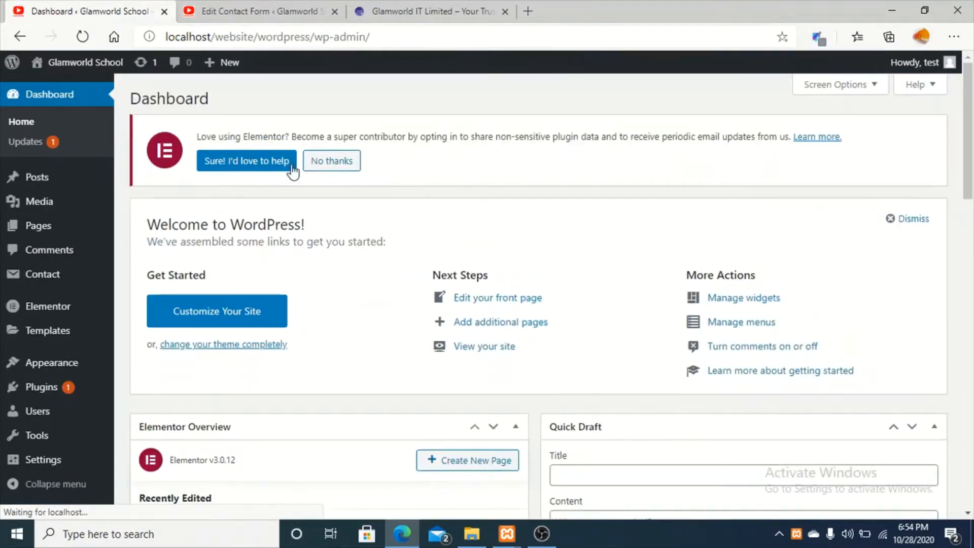
Go to the page for adding new WordPress plugins and search for "duplicator"
mouse_move(45, 414)
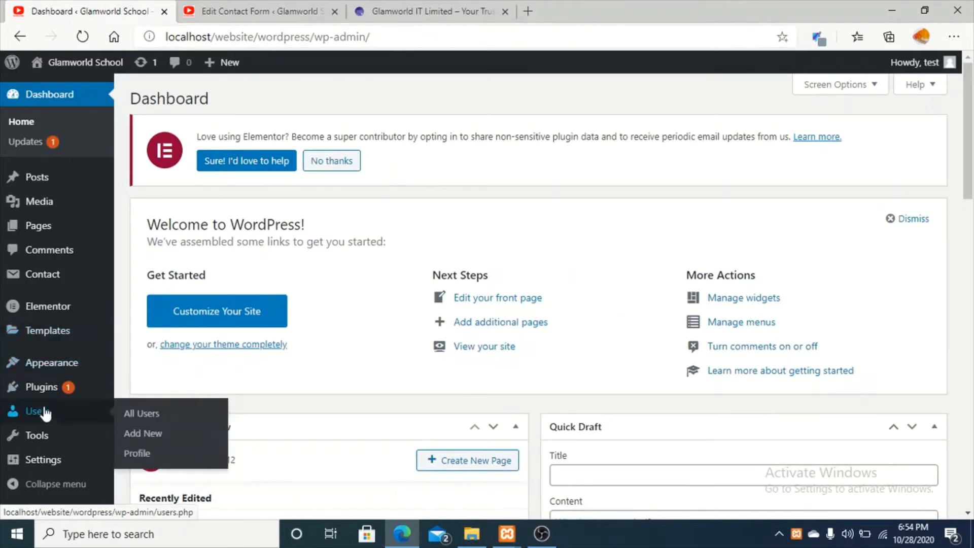
mouse_move(61, 369)
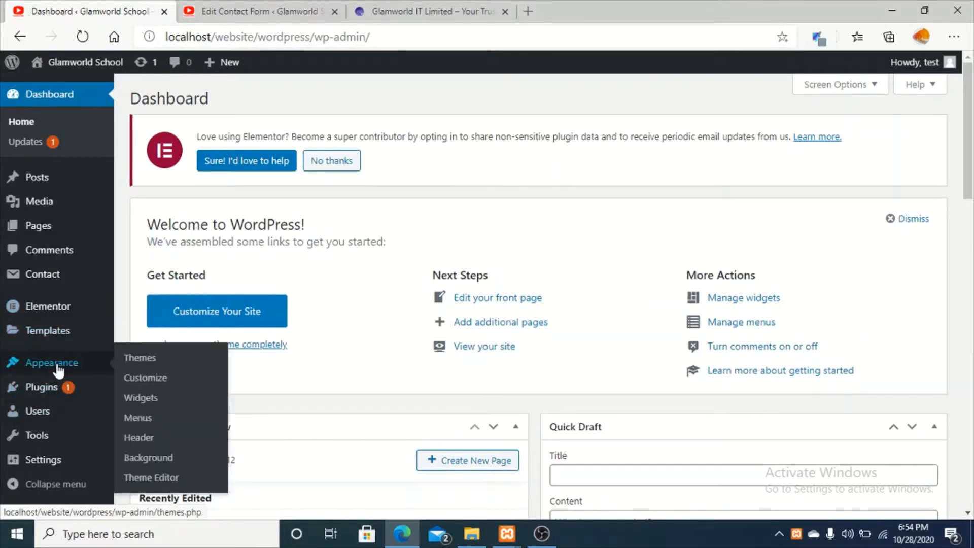
left_click(56, 393)
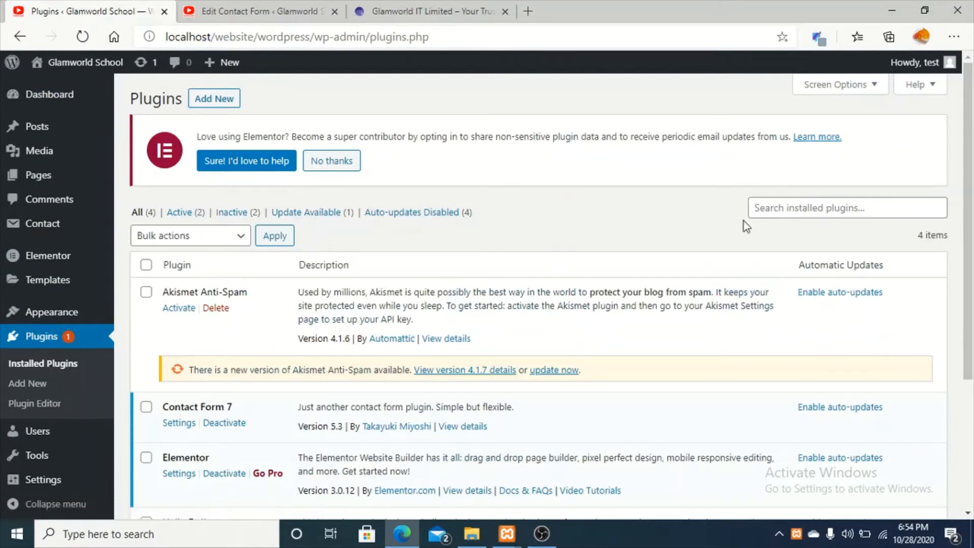
left_click(207, 103)
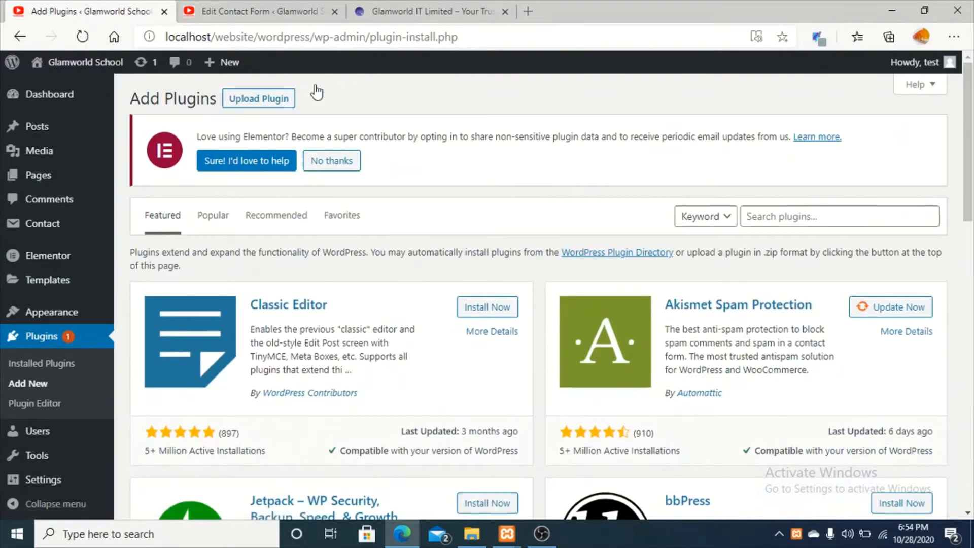
left_click(837, 215)
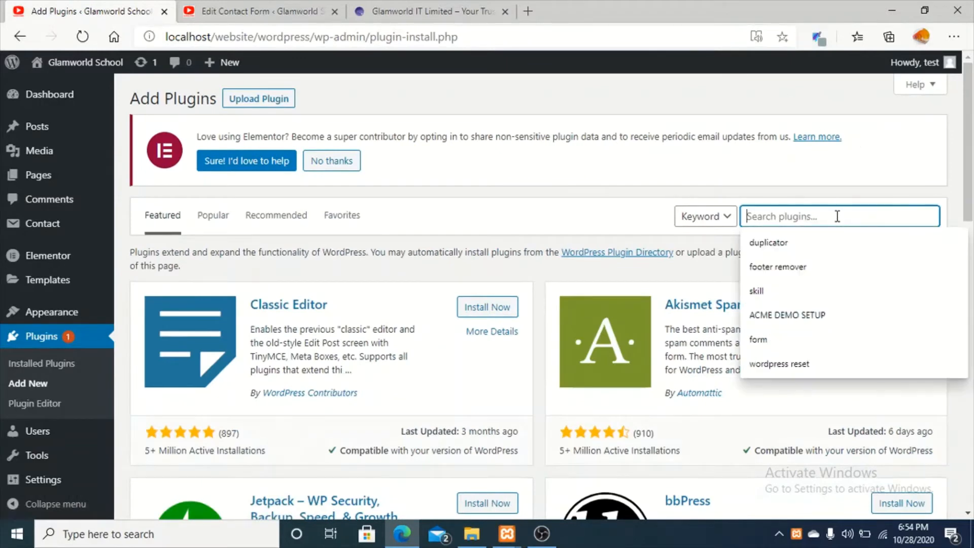
type("duplic")
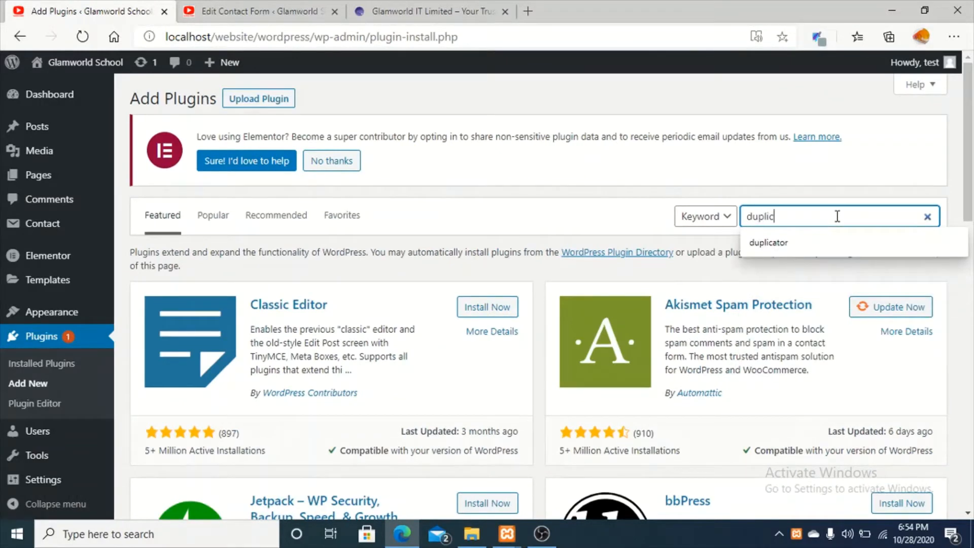
type("ator")
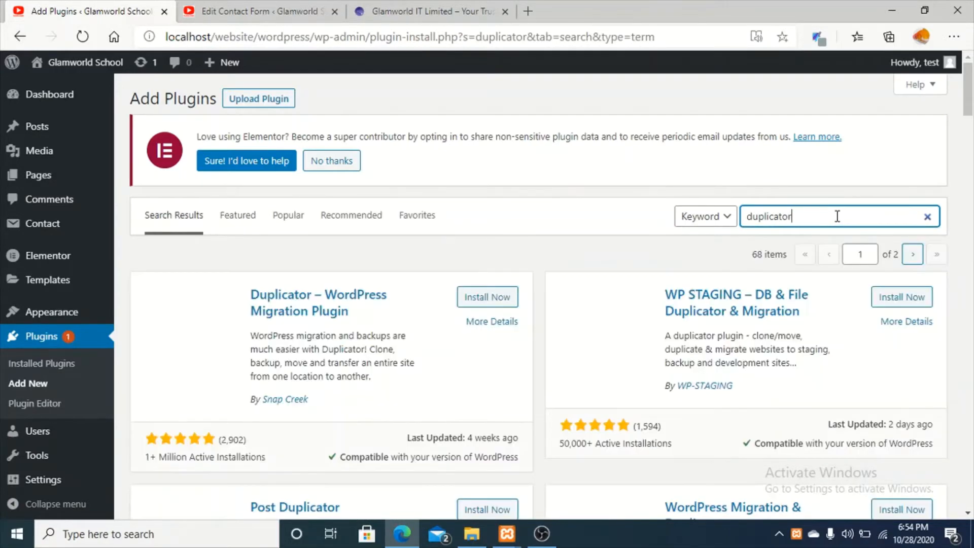
Install and activate "Duplicator – WordPress Migration Plugin" by Snap Creek, and check it in the installed plugins list
scroll(577, 354, "down", 2)
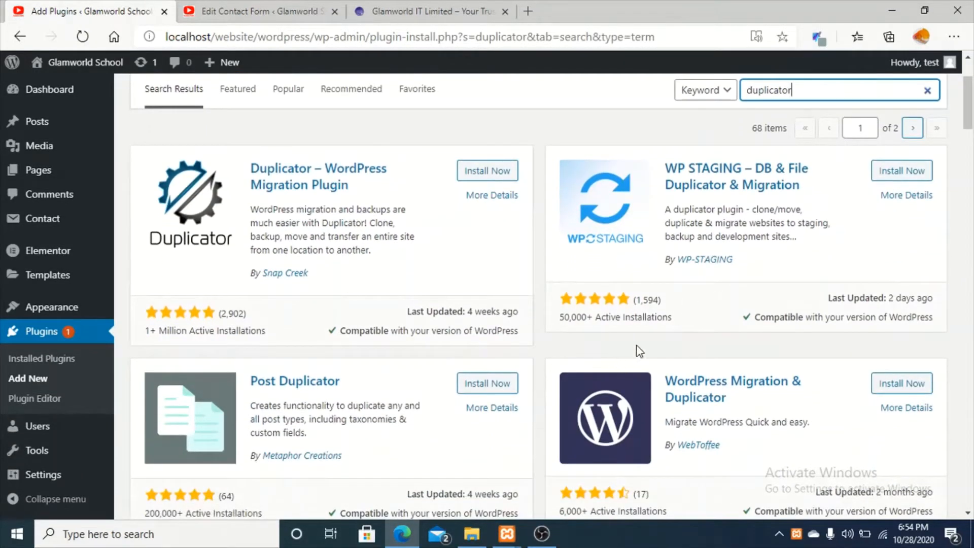
scroll(754, 387, "up", 1)
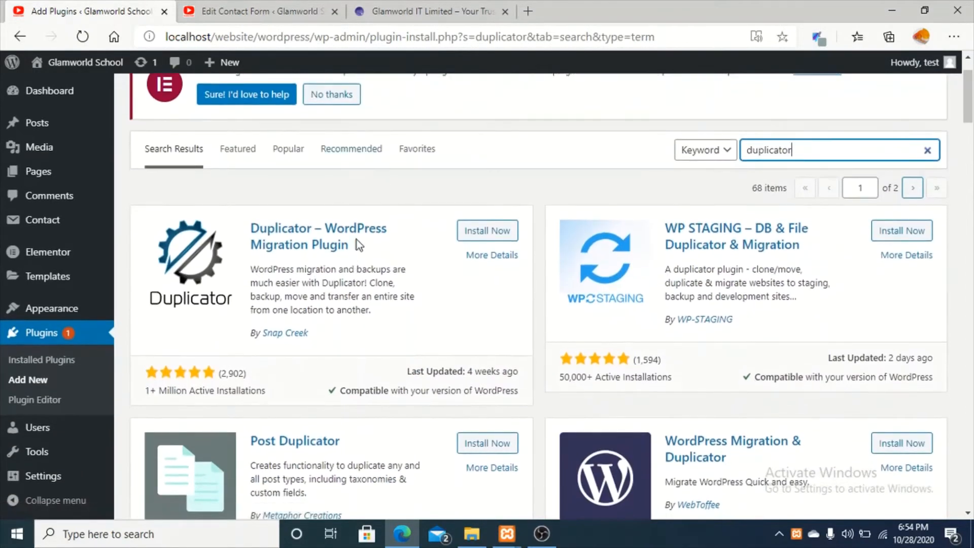
left_click(475, 232)
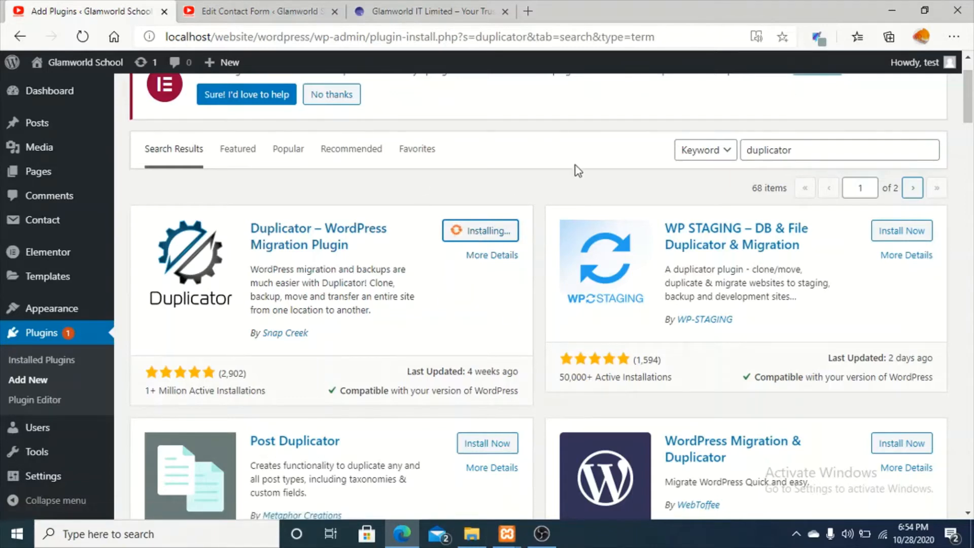
key("ctrl+Tab")
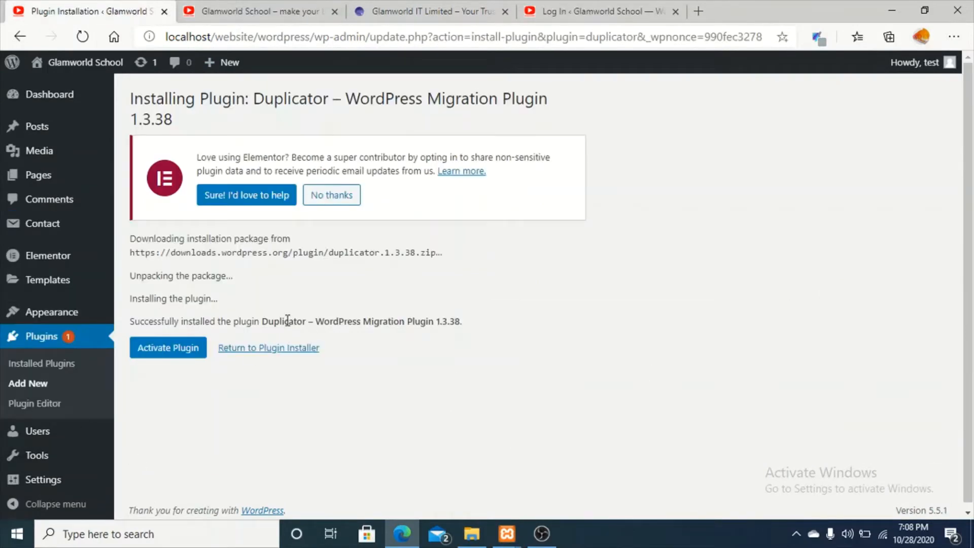
left_click(184, 353)
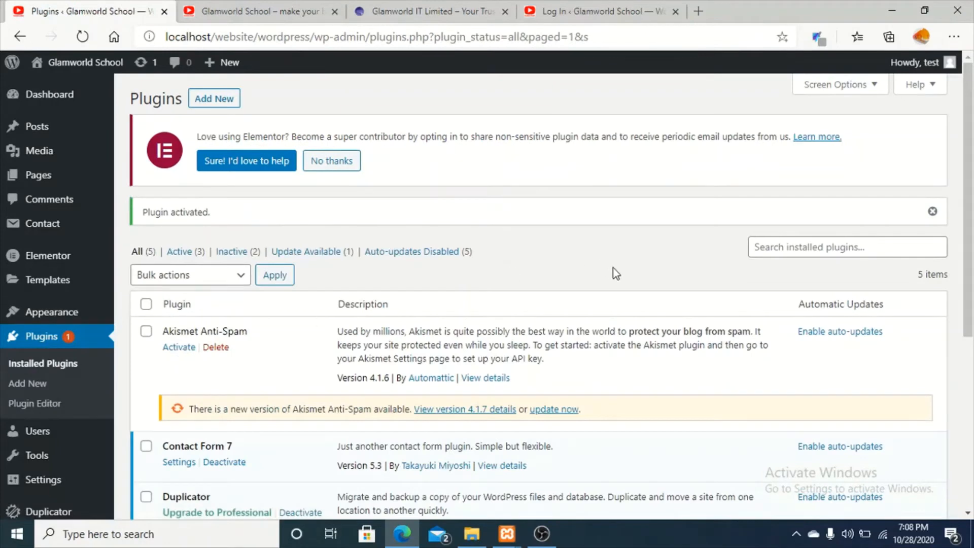
scroll(381, 412, "down", 1)
scroll(381, 412, "down", 4)
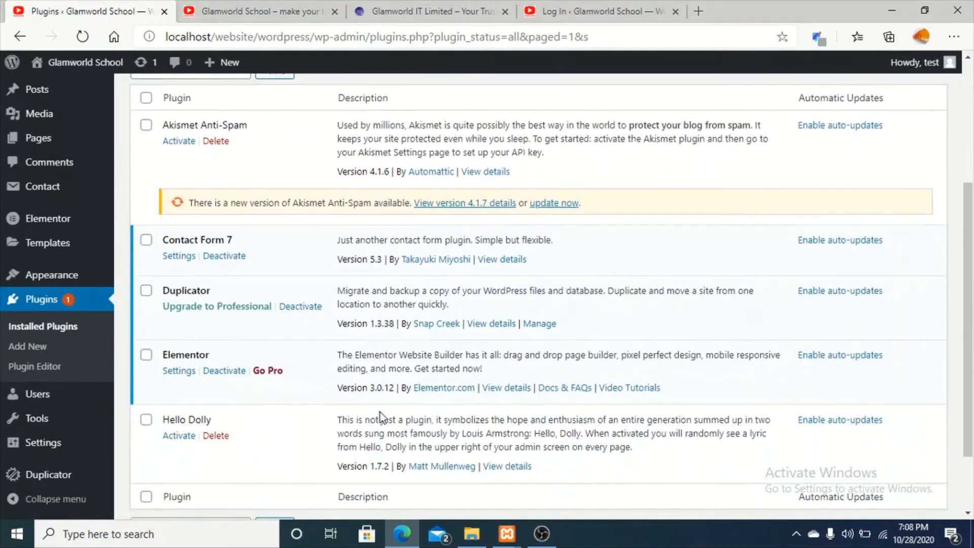
mouse_move(76, 220)
scroll(76, 221, "up", 5)
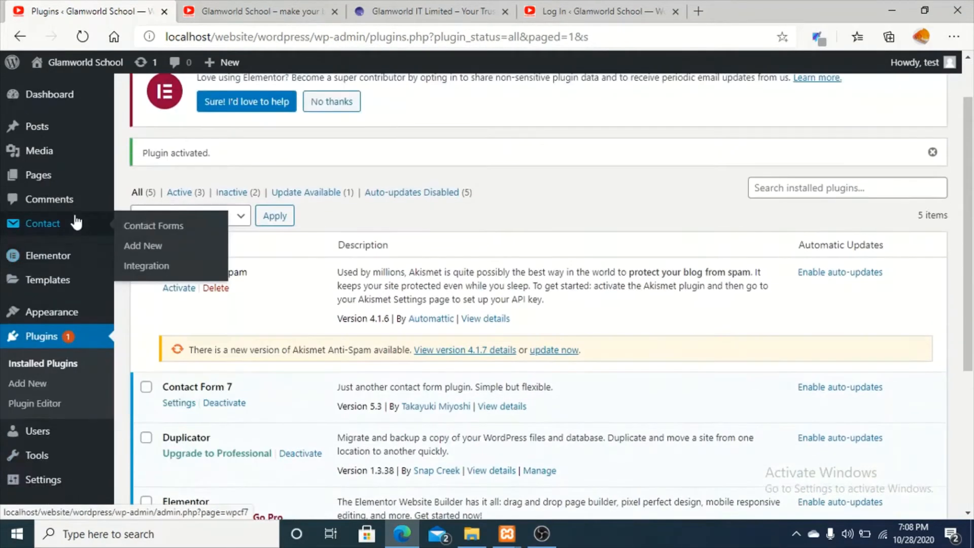
Open the Duplicator plugin's packages page and start creating a new package
scroll(76, 220, "down", 6)
mouse_move(53, 475)
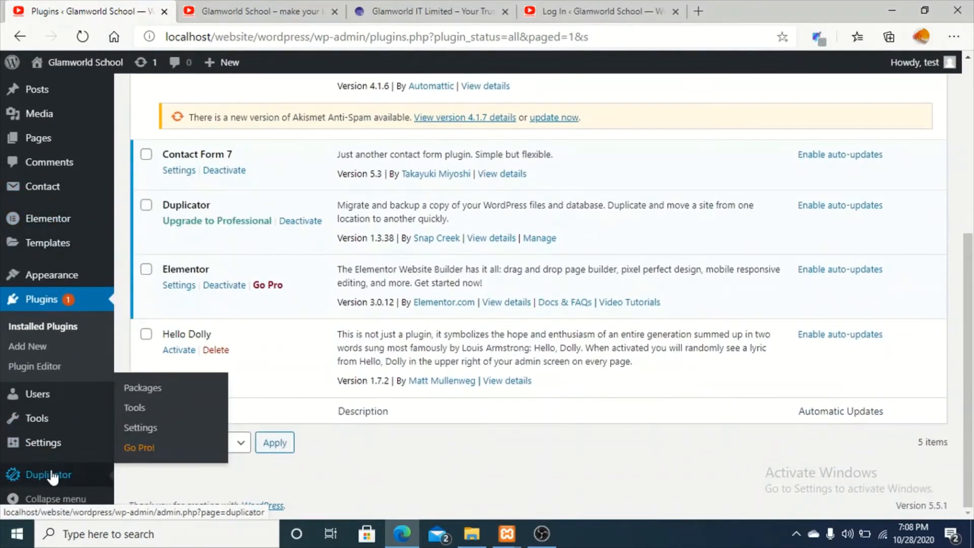
left_click(53, 475)
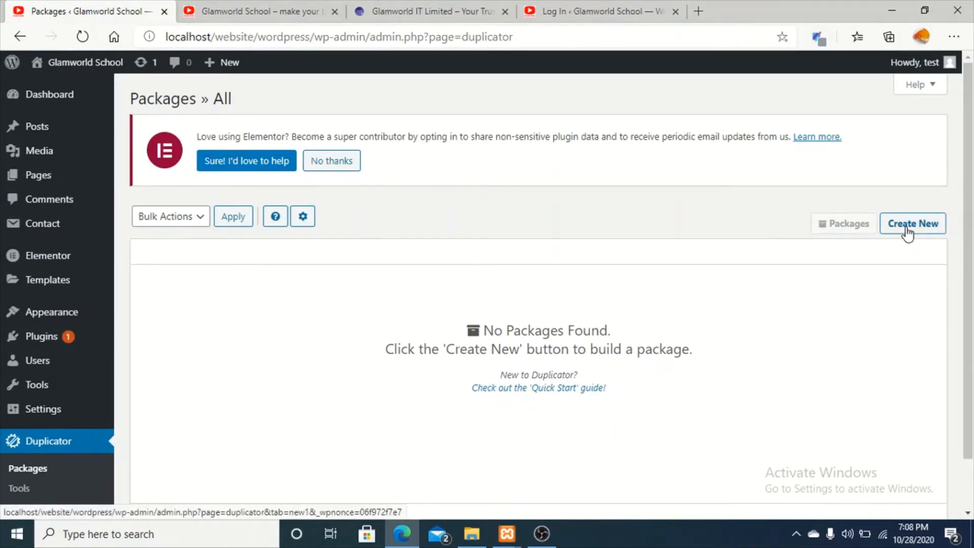
left_click(907, 233)
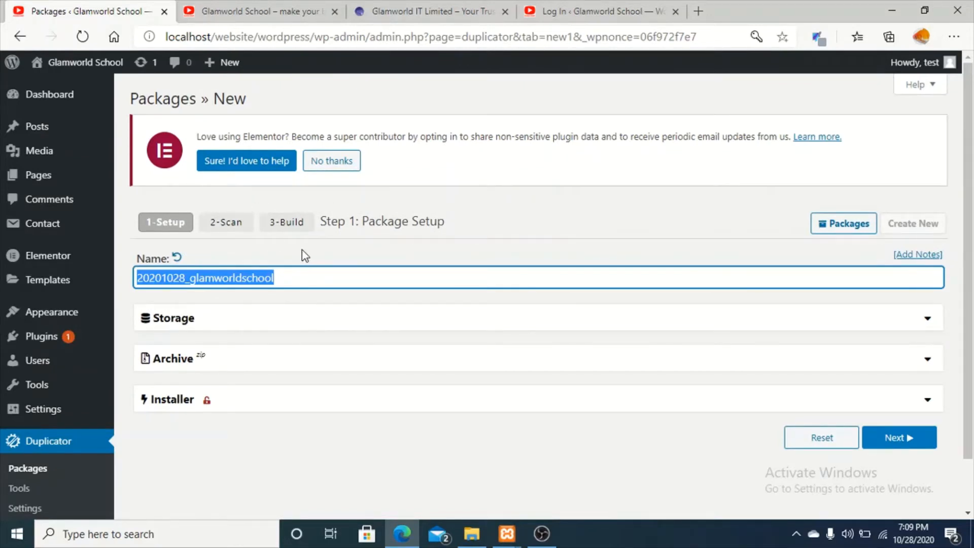
Name the package glamworld_school and proceed from the package setup to the system scan
type("glamworld")
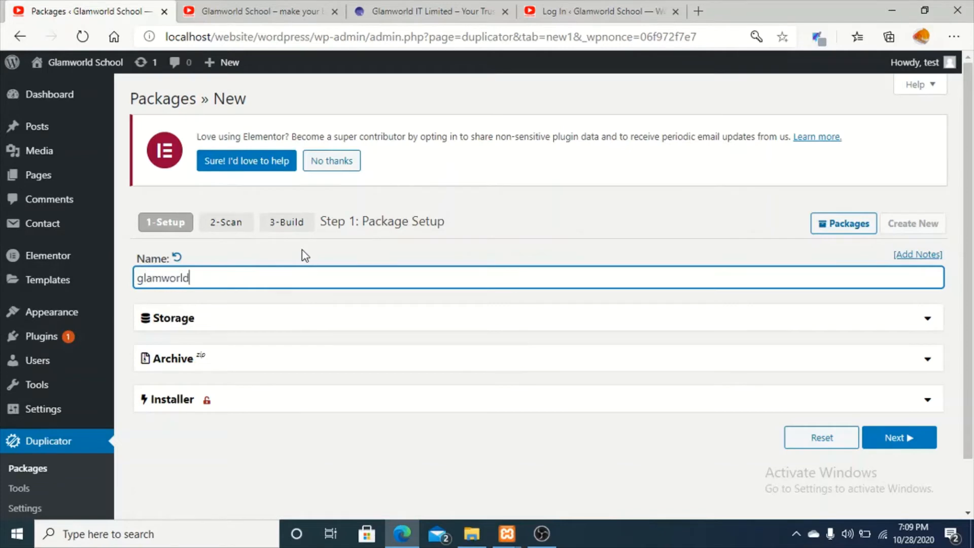
type("_school")
scroll(500, 260, "down", 1)
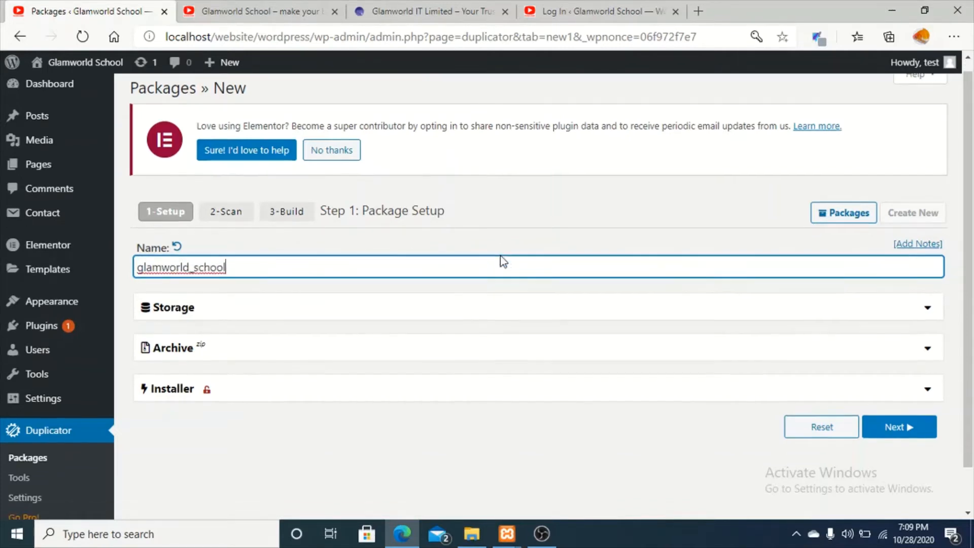
scroll(500, 260, "down", 1)
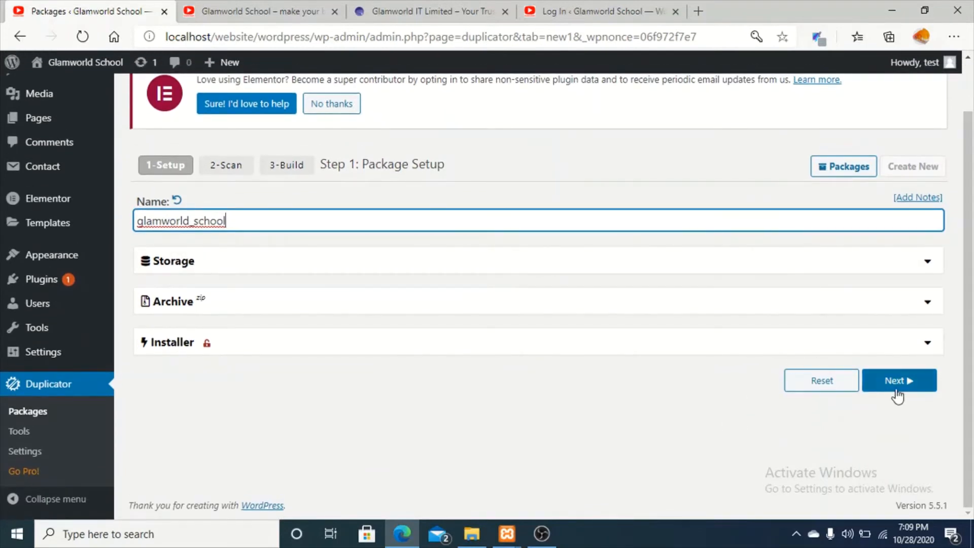
left_click(897, 394)
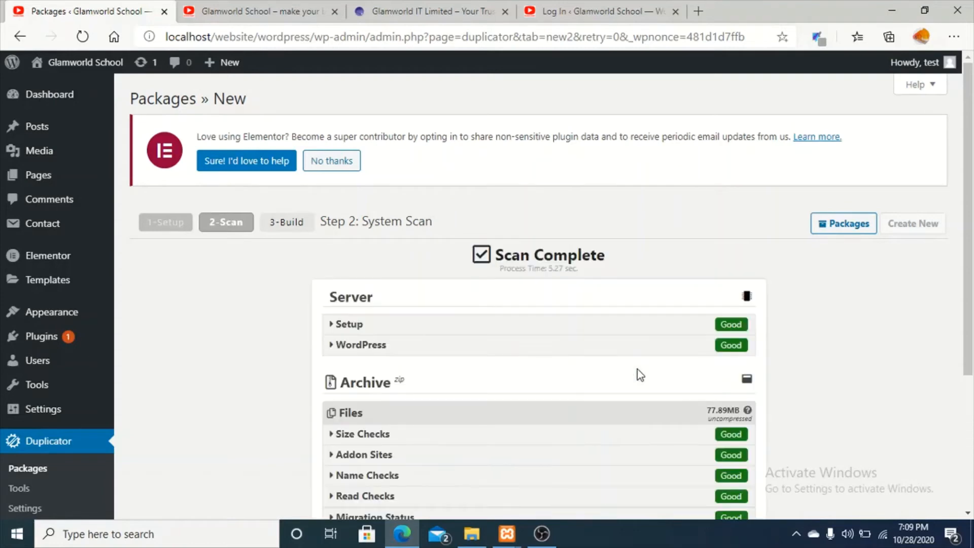
Review the scan results, build the package, and download its installer and archive with One-Click Download
scroll(754, 388, "down", 1)
scroll(754, 393, "down", 1)
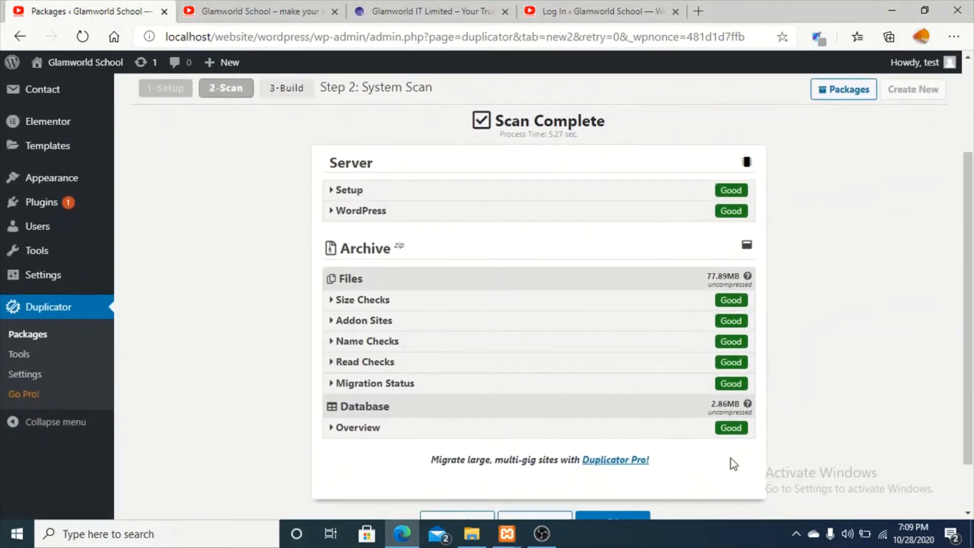
scroll(734, 342, "down", 3)
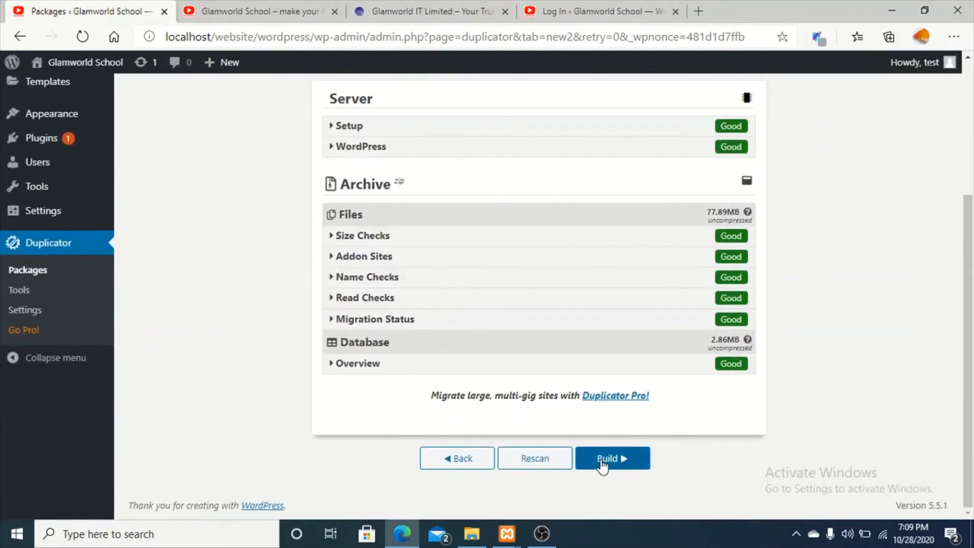
left_click(601, 461)
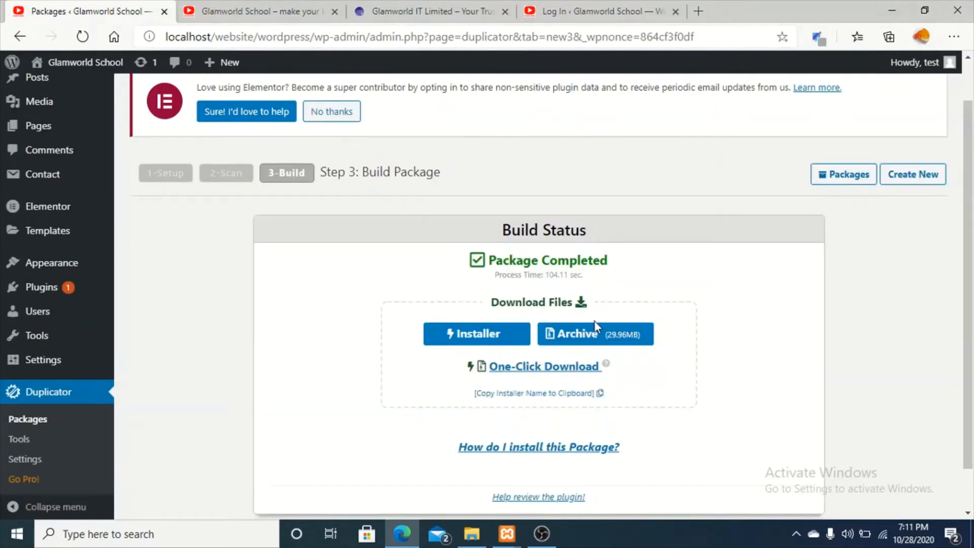
scroll(707, 302, "down", 2)
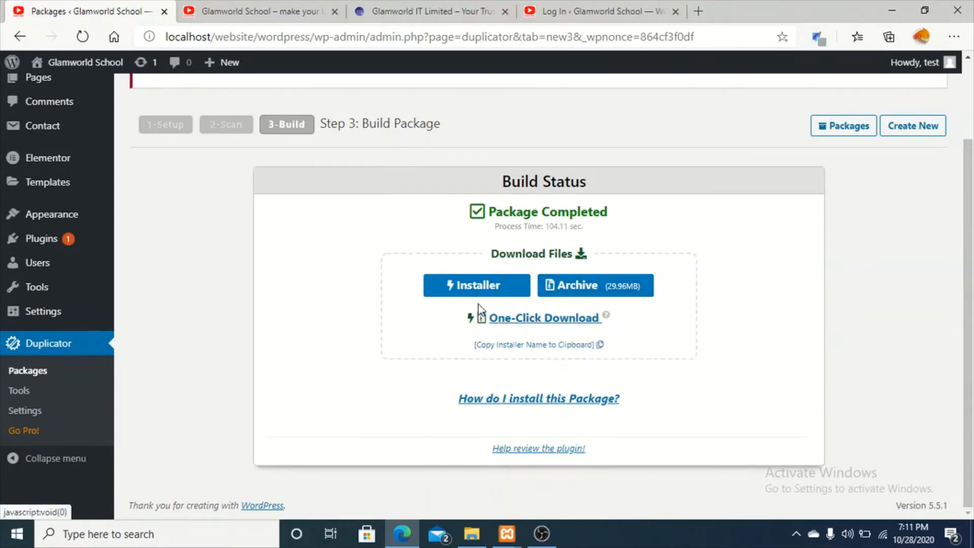
left_click(525, 323)
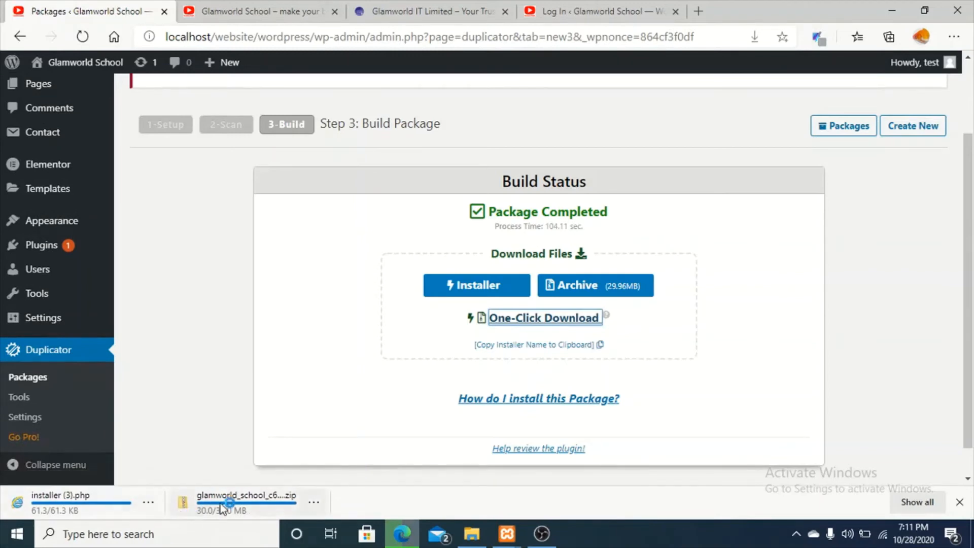
Cancel the duplicate glamworld_school archive download and try to delete the duplicate installer (4).php file
left_click(315, 501)
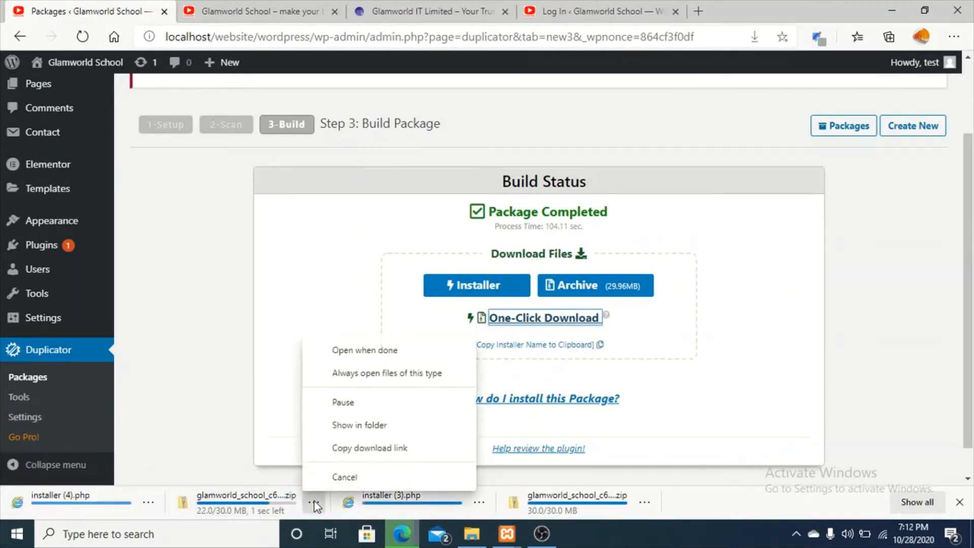
left_click(345, 477)
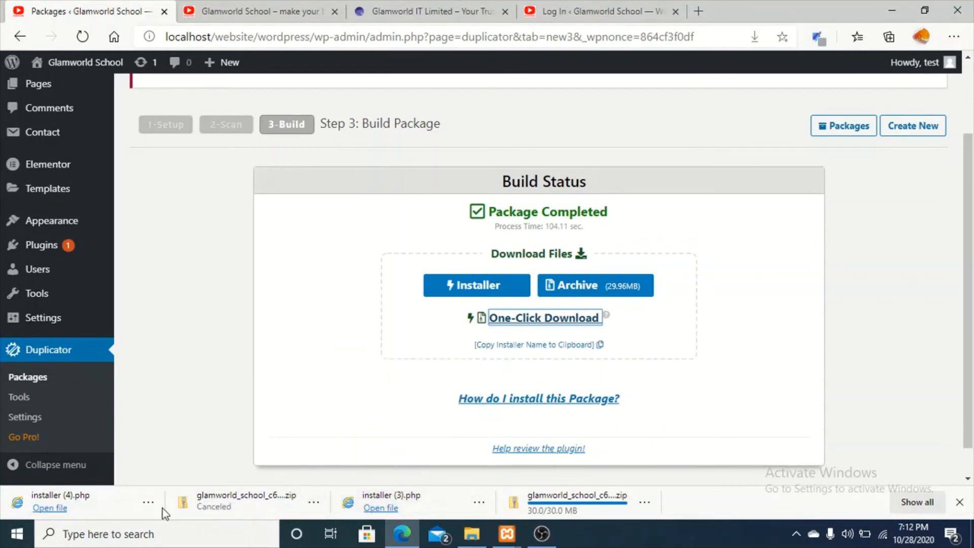
left_click(149, 503)
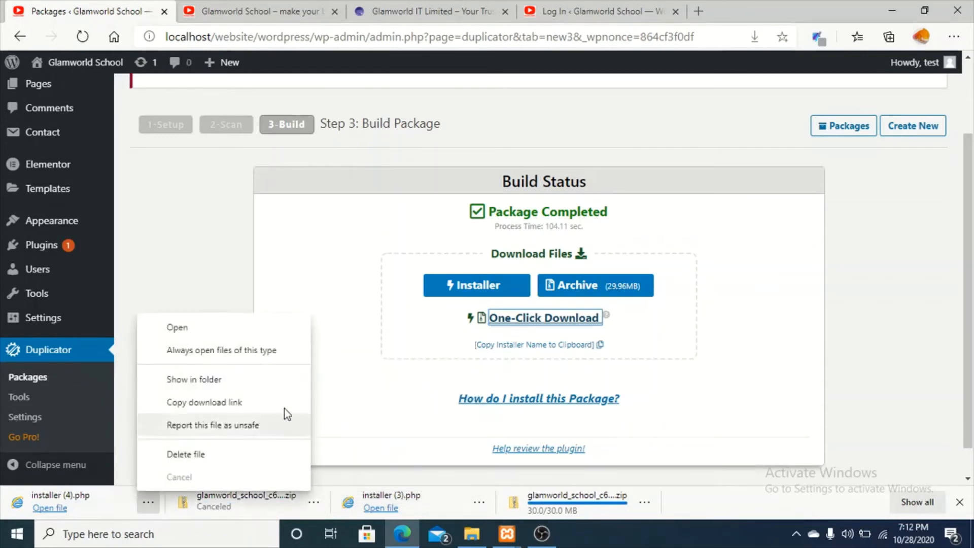
left_click(227, 456)
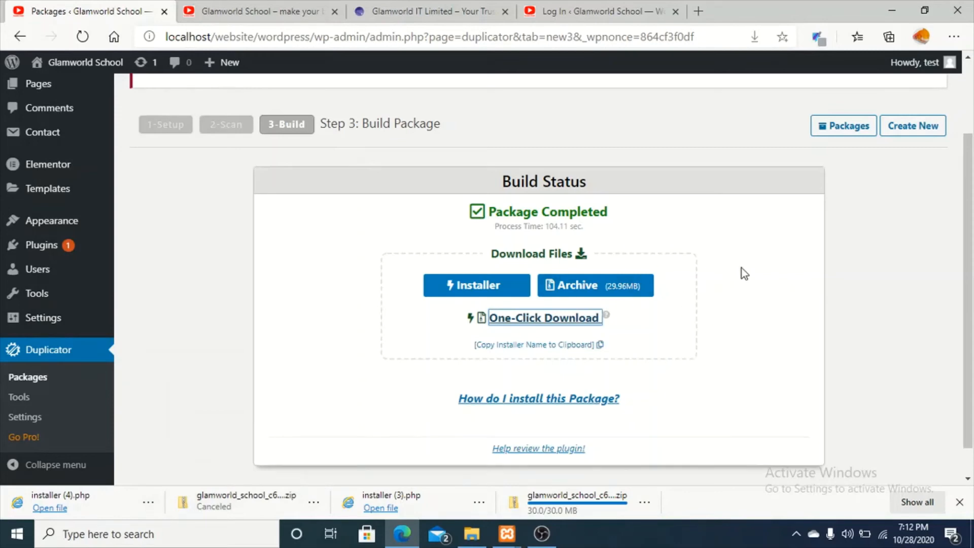
Switch to the Downloads folder in File Explorer and cut installer (4).php together with the first-listed glamworld_school archive
left_click(891, 6)
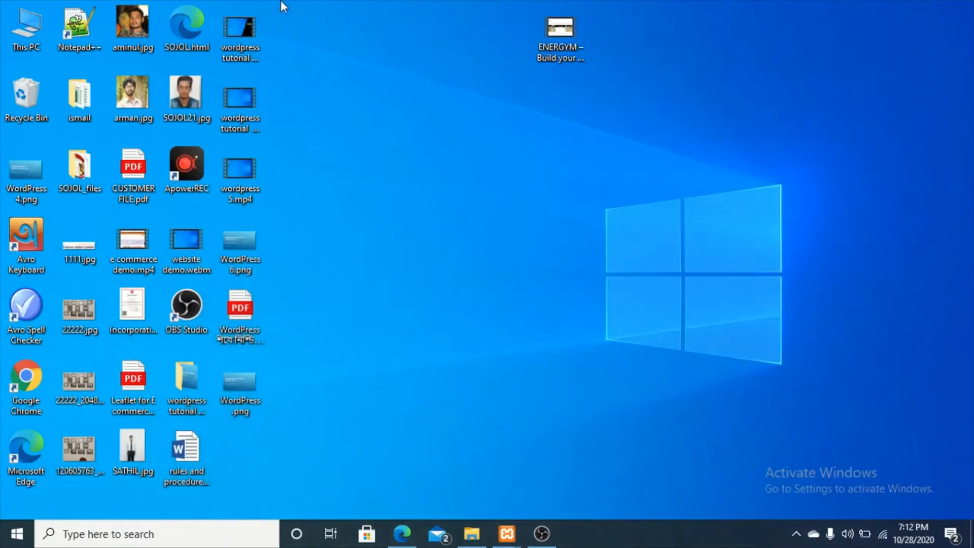
double_click(6, 26)
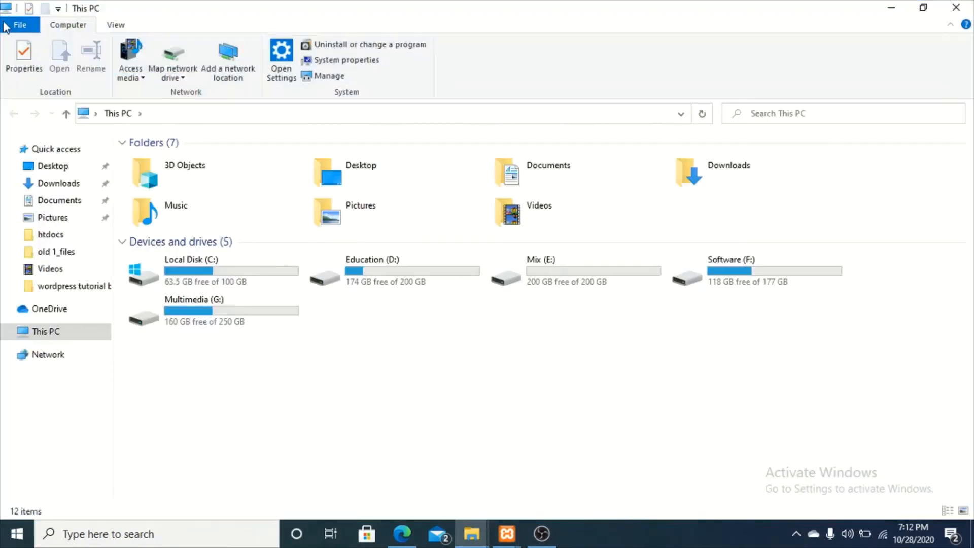
left_click(76, 185)
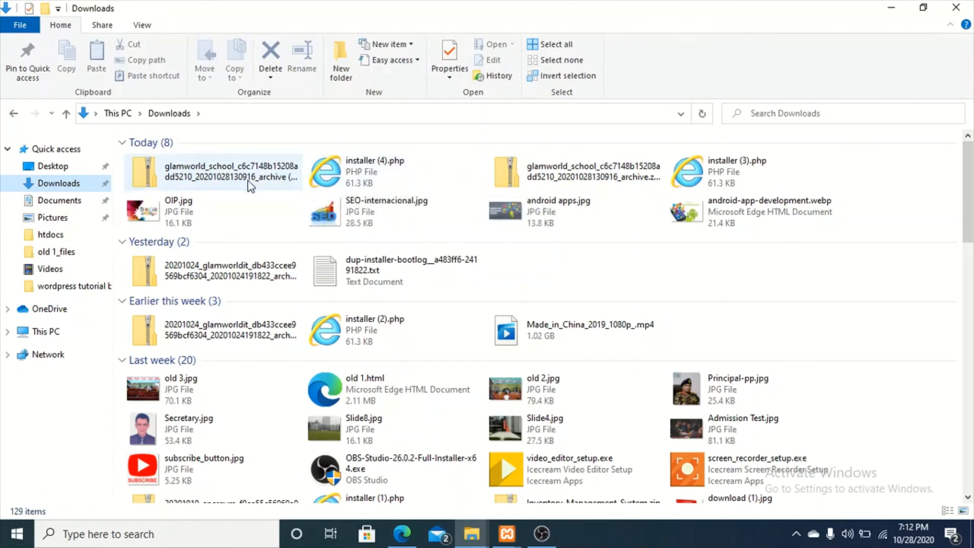
left_click(346, 163)
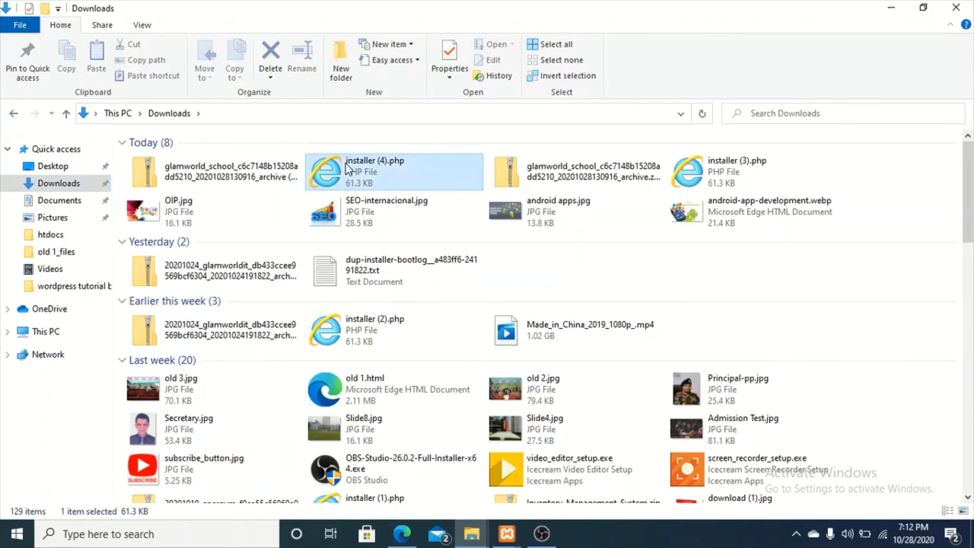
left_click(264, 175, "ctrl")
right_click(263, 175)
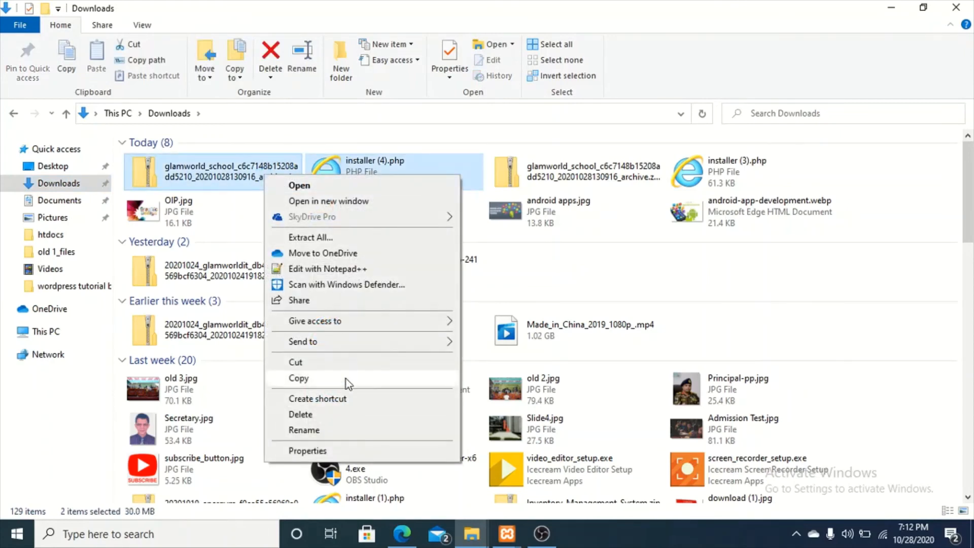
left_click(352, 364)
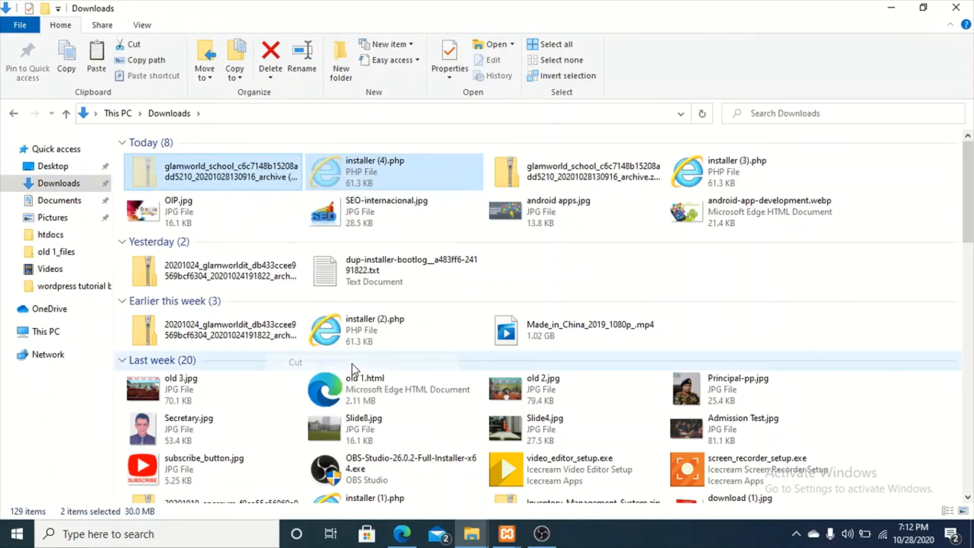
Create a new folder named "glamworld school" on the desktop
left_click(942, 9)
right_click(515, 118)
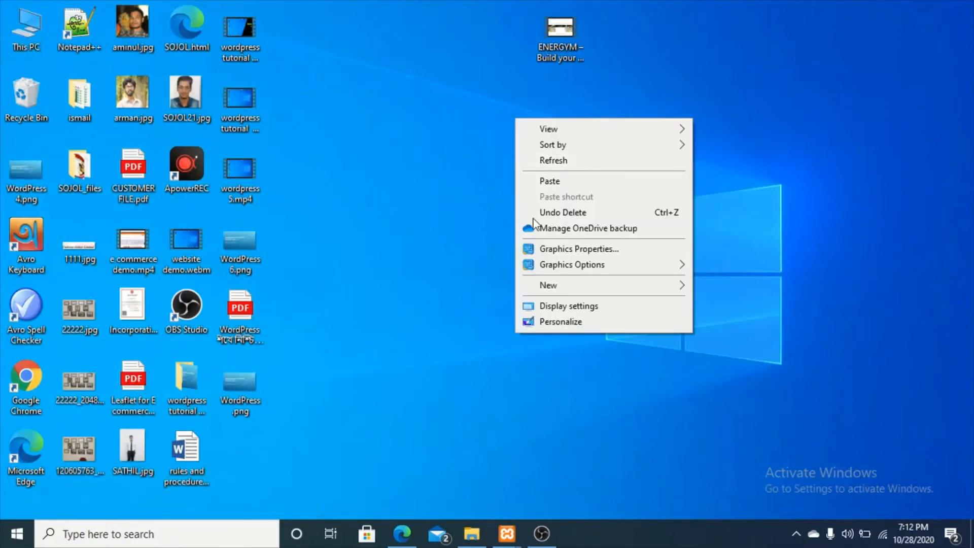
mouse_move(548, 285)
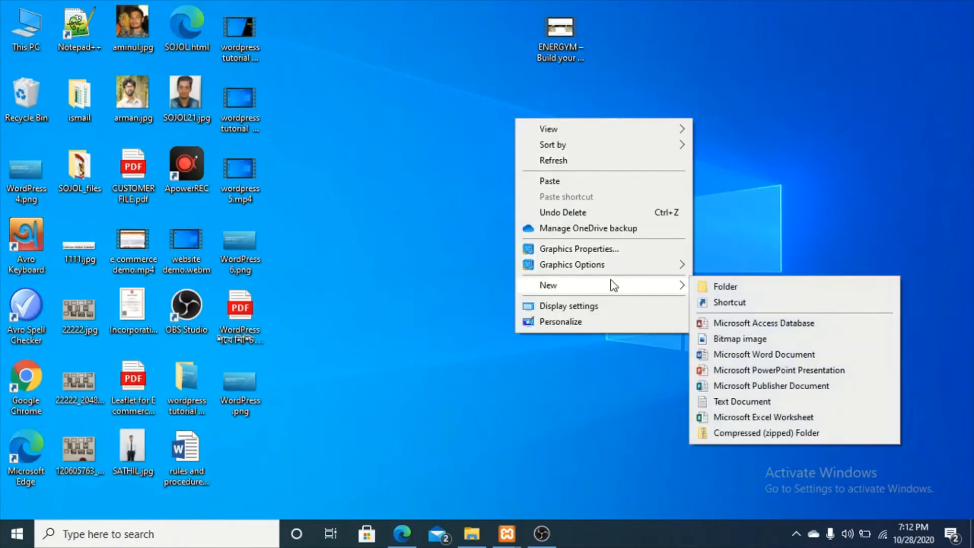
left_click(716, 288)
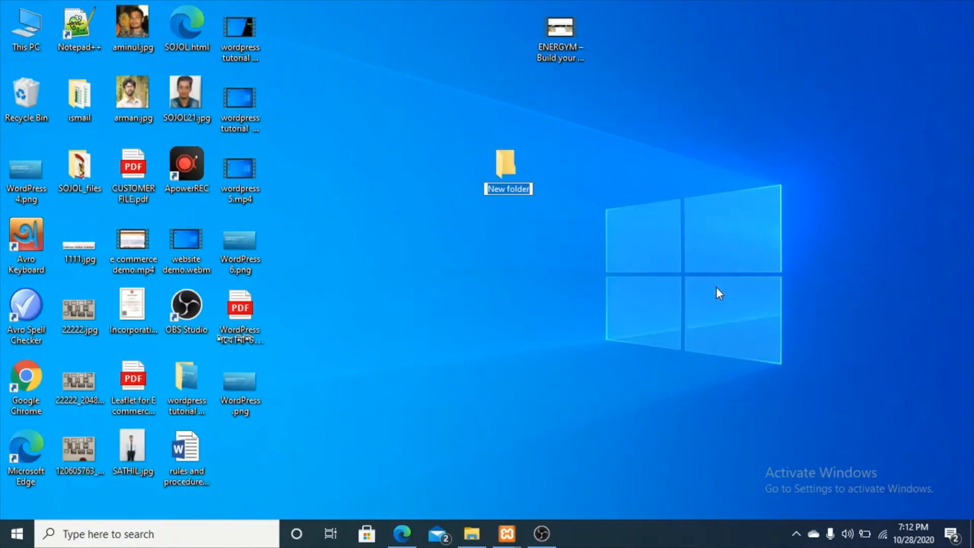
type("glamw")
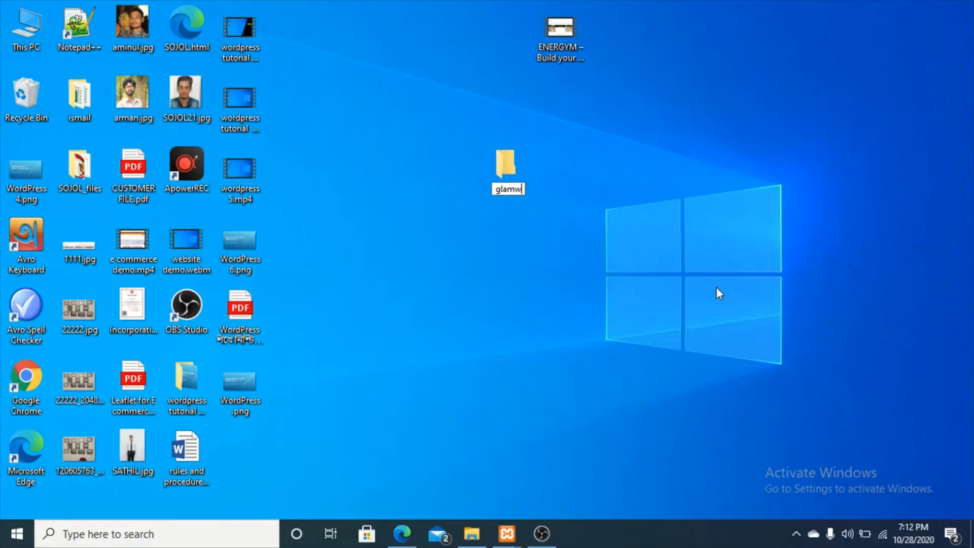
type("orld sch")
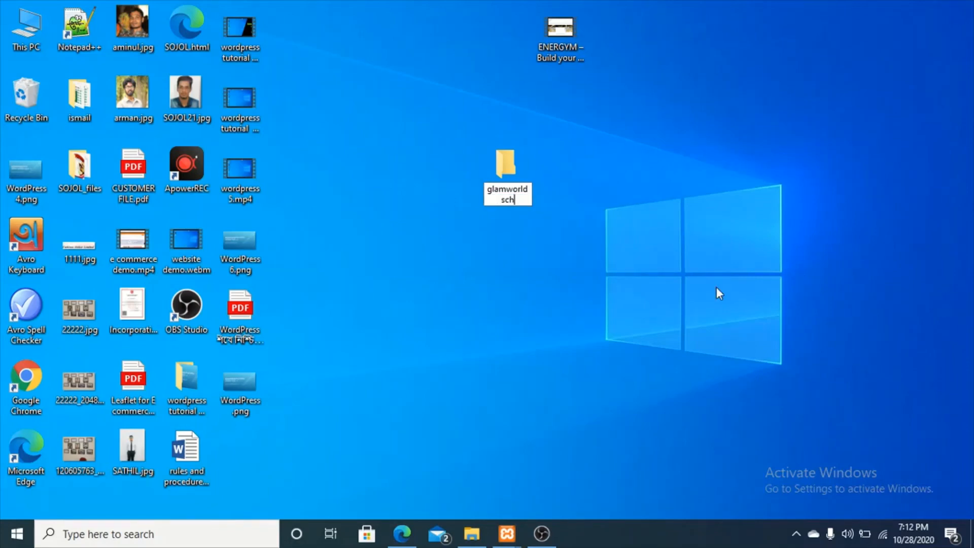
type("ool")
key("Return")
Paste the cut archive and installer files into the "glamworld school" folder and deselect them
double_click(518, 167)
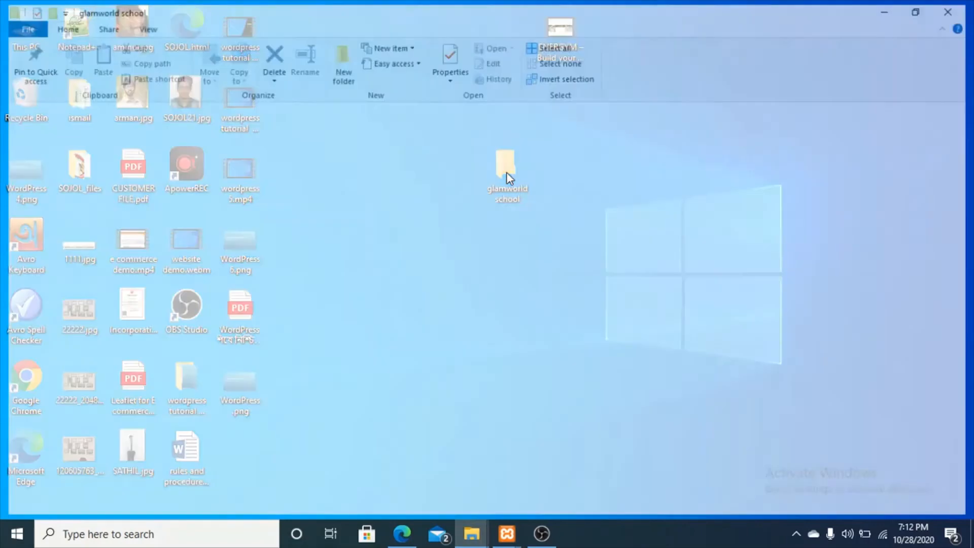
right_click(387, 218)
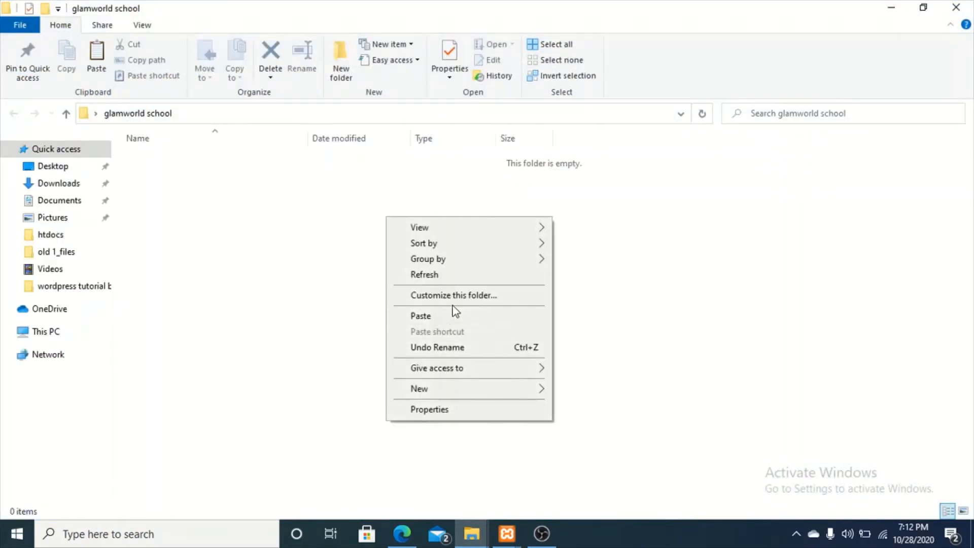
left_click(455, 317)
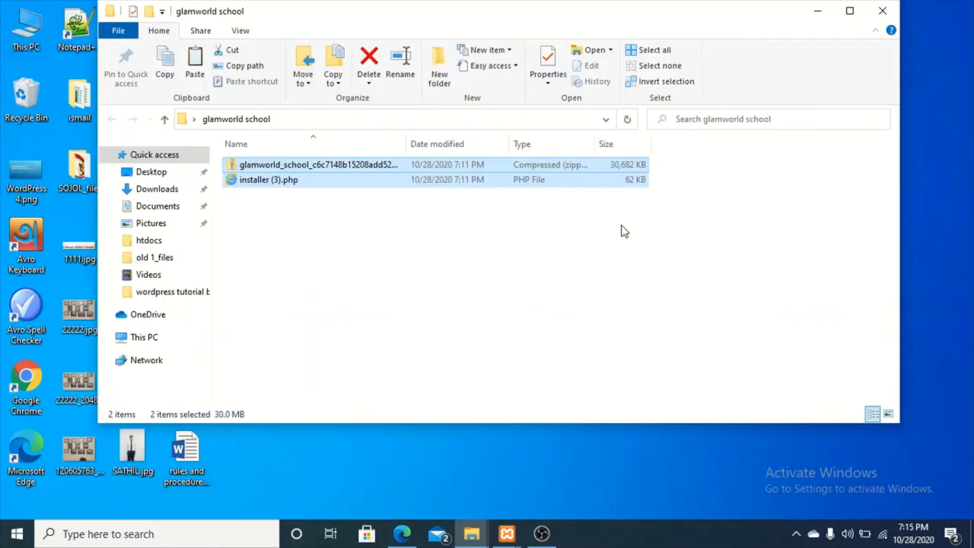
left_click(658, 224)
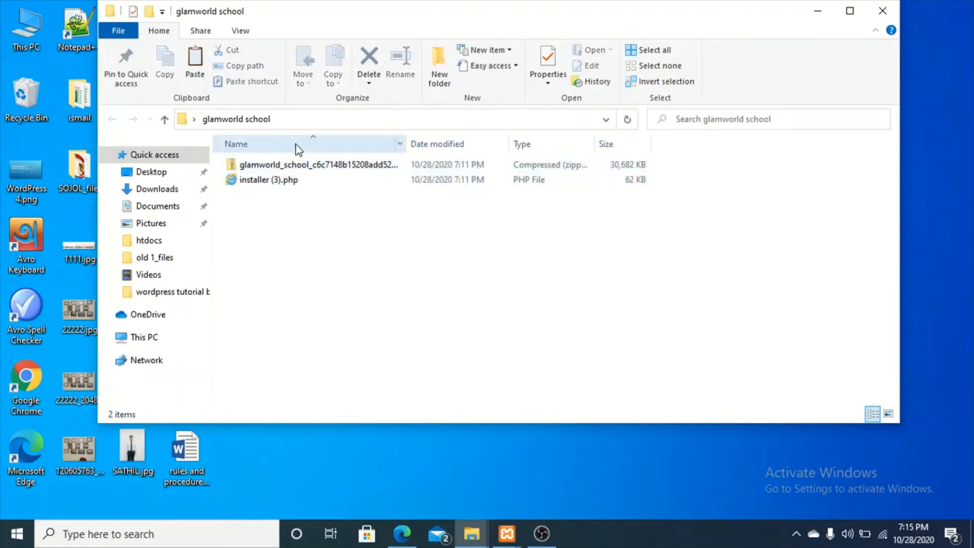